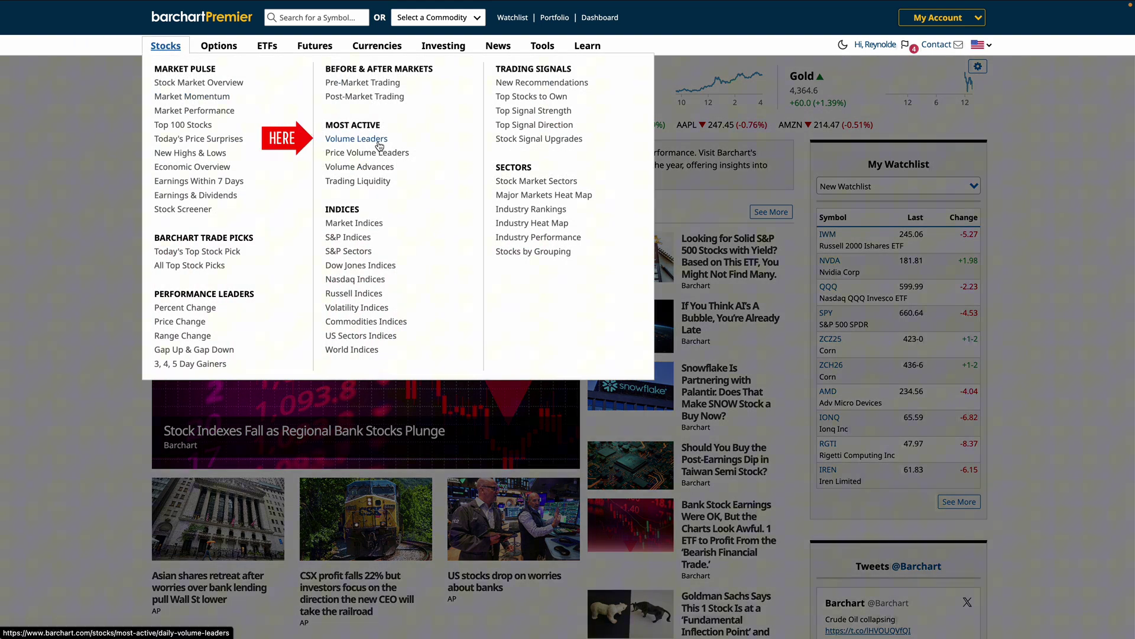
# Show the All US Exchanges Volume Leaders table in the Technical view
pyautogui.click(379, 145)
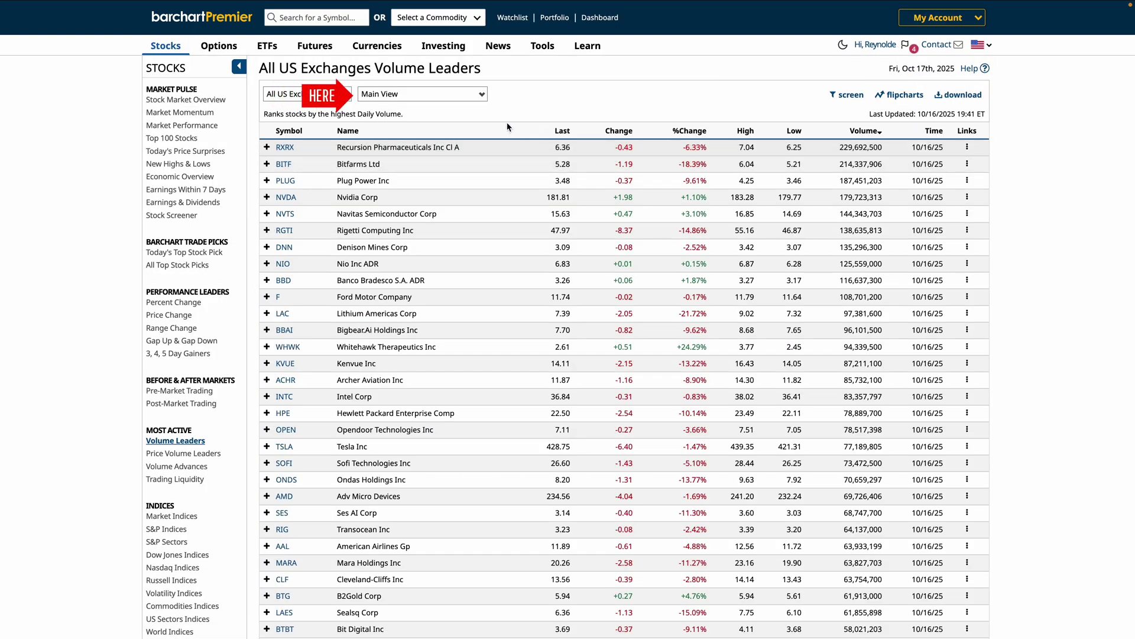
pyautogui.click(467, 95)
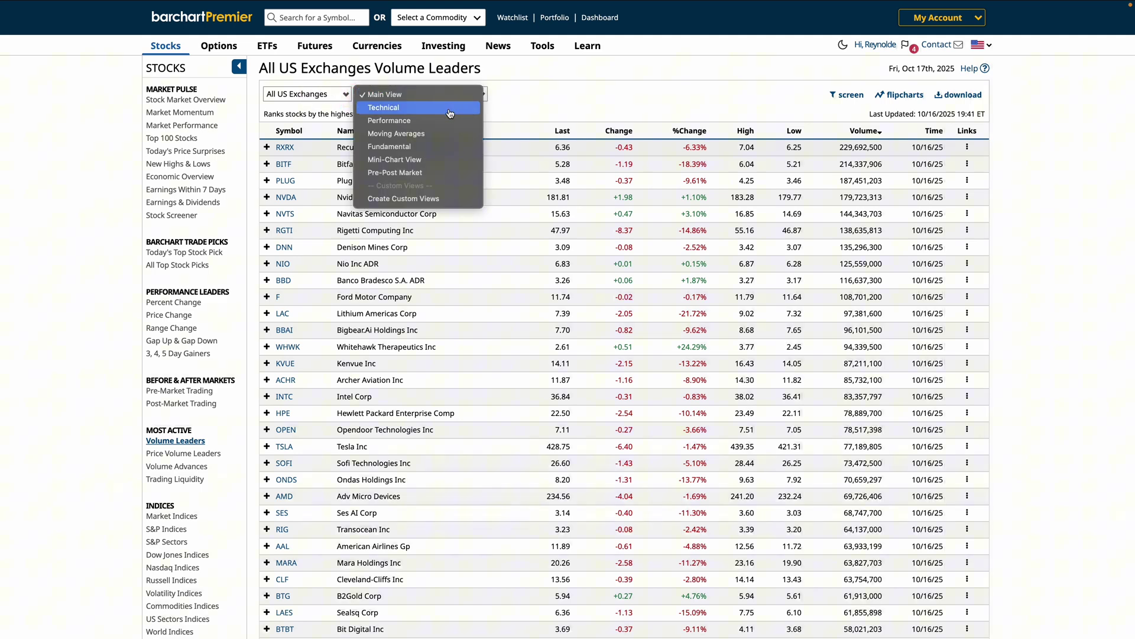
pyautogui.click(443, 141)
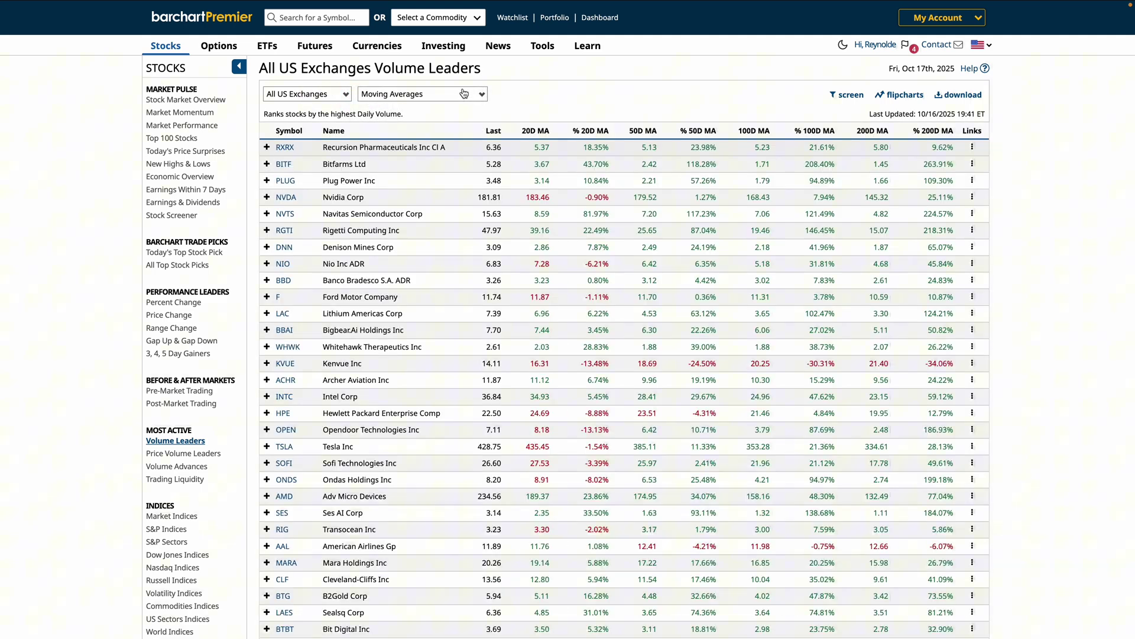
pyautogui.click(464, 95)
pyautogui.click(445, 79)
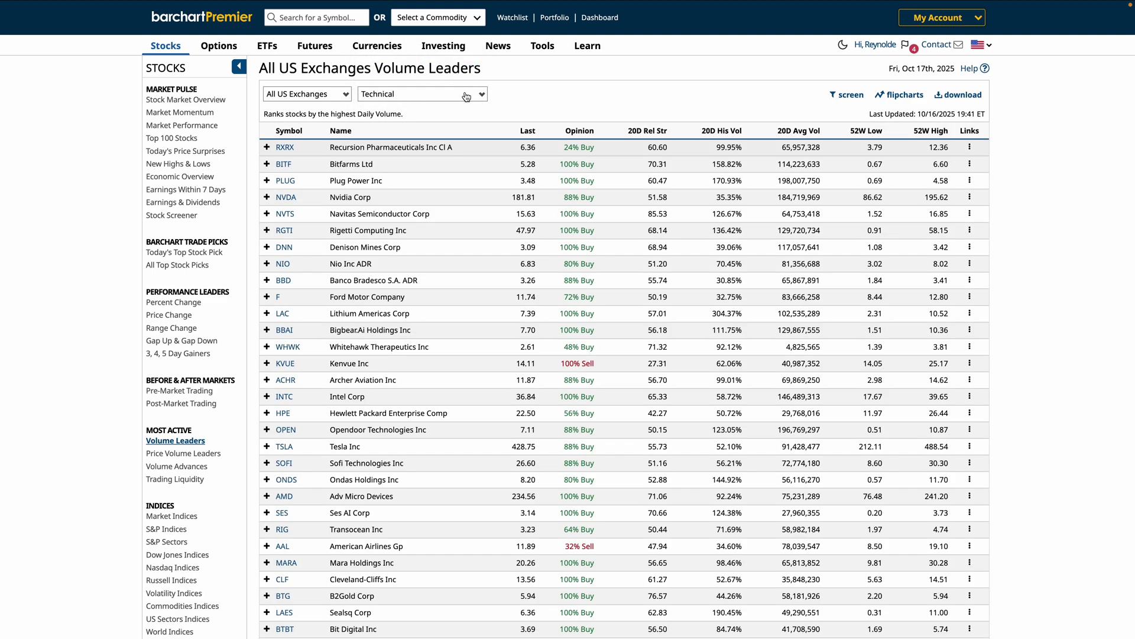
pyautogui.click(466, 97)
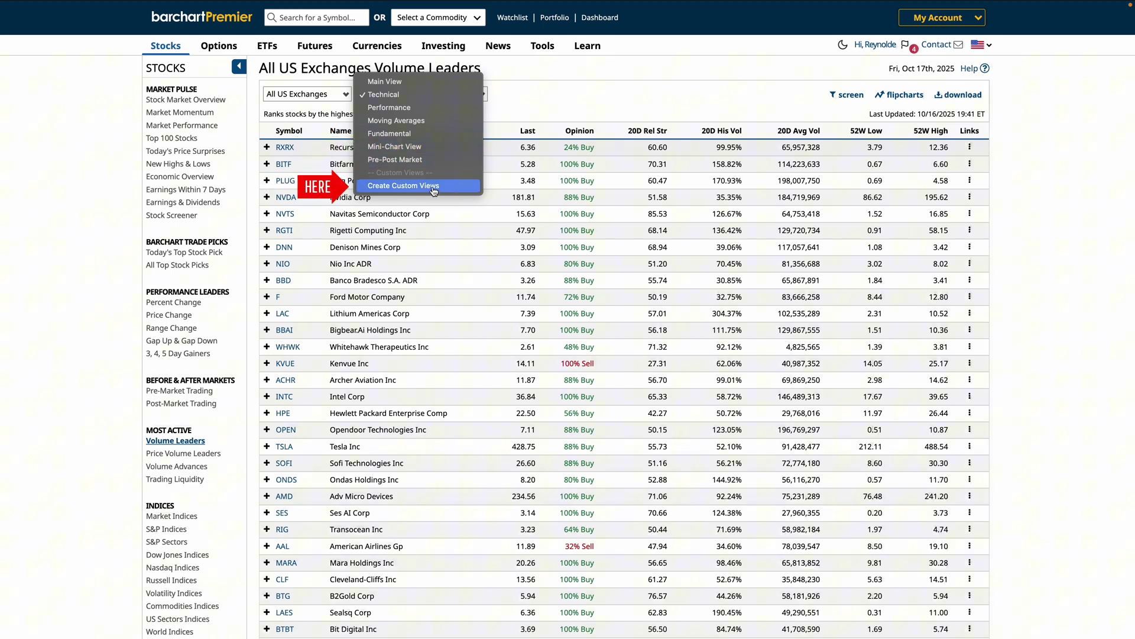
# Keep the Technical view, then add a custom view named 'New Custom View' under Tools > Custom Views
pyautogui.click(511, 106)
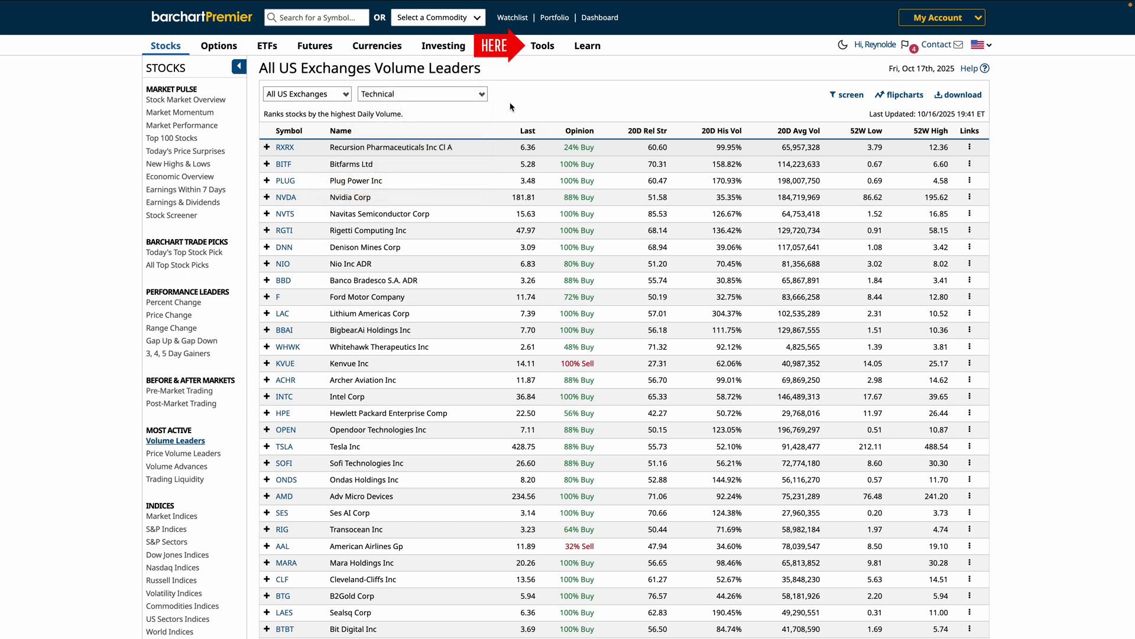
pyautogui.click(539, 47)
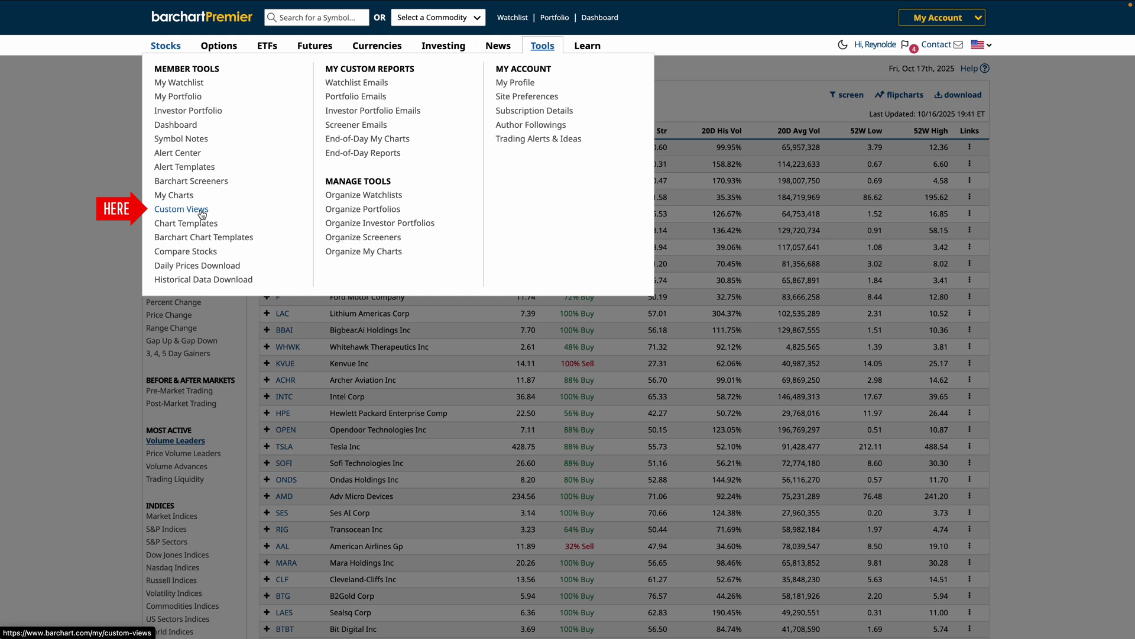
pyautogui.click(201, 214)
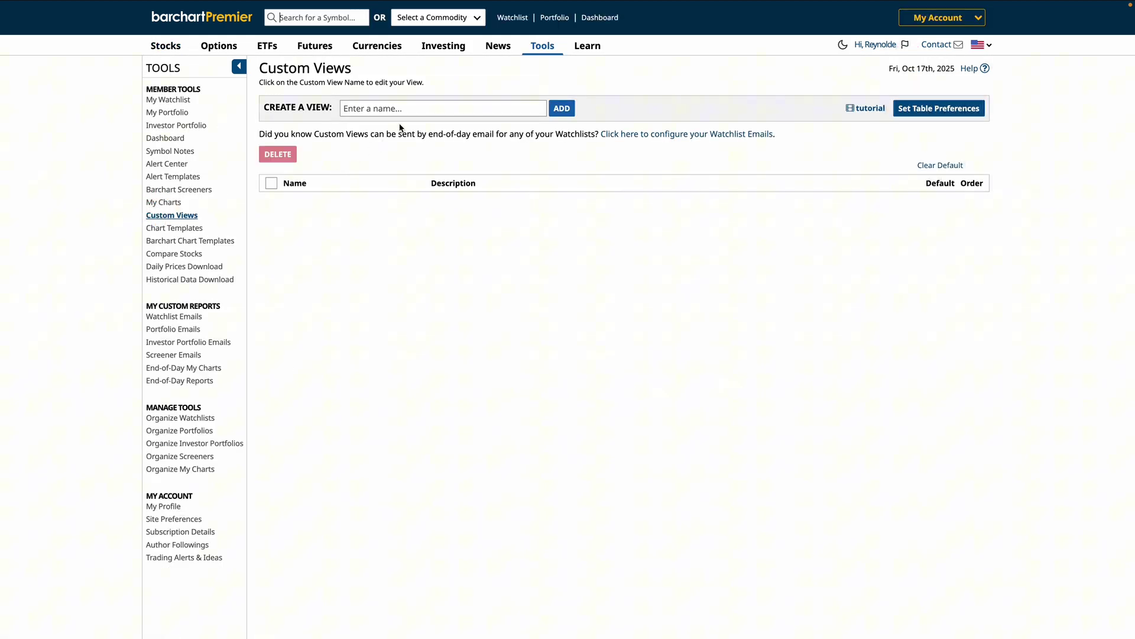
pyautogui.click(407, 107)
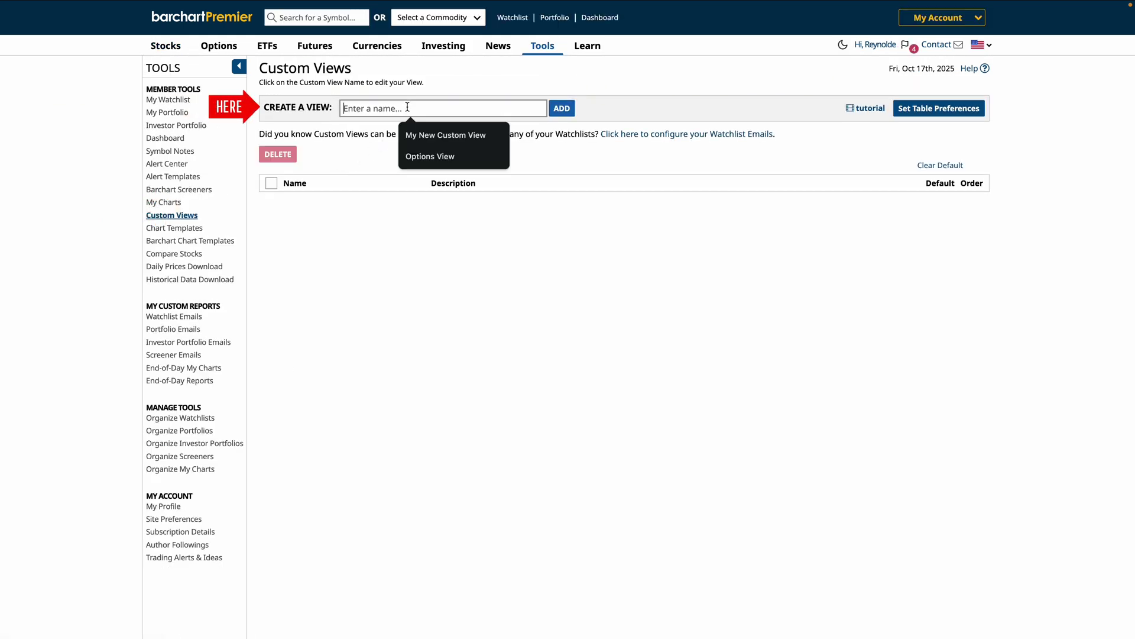
pyautogui.write('New Custom View')
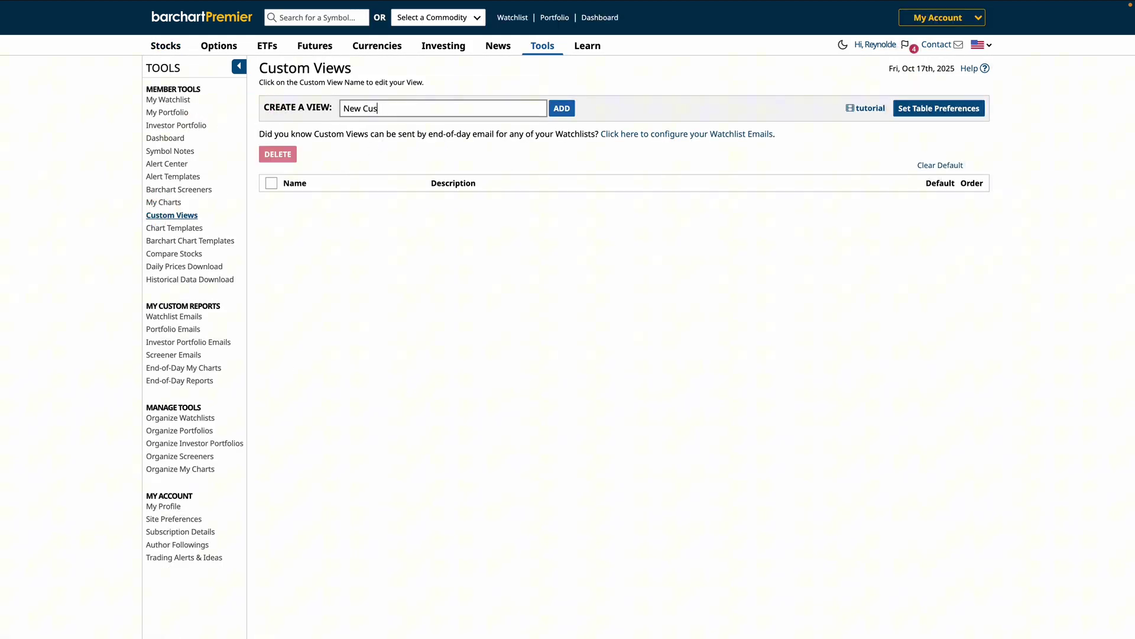
pyautogui.click(570, 114)
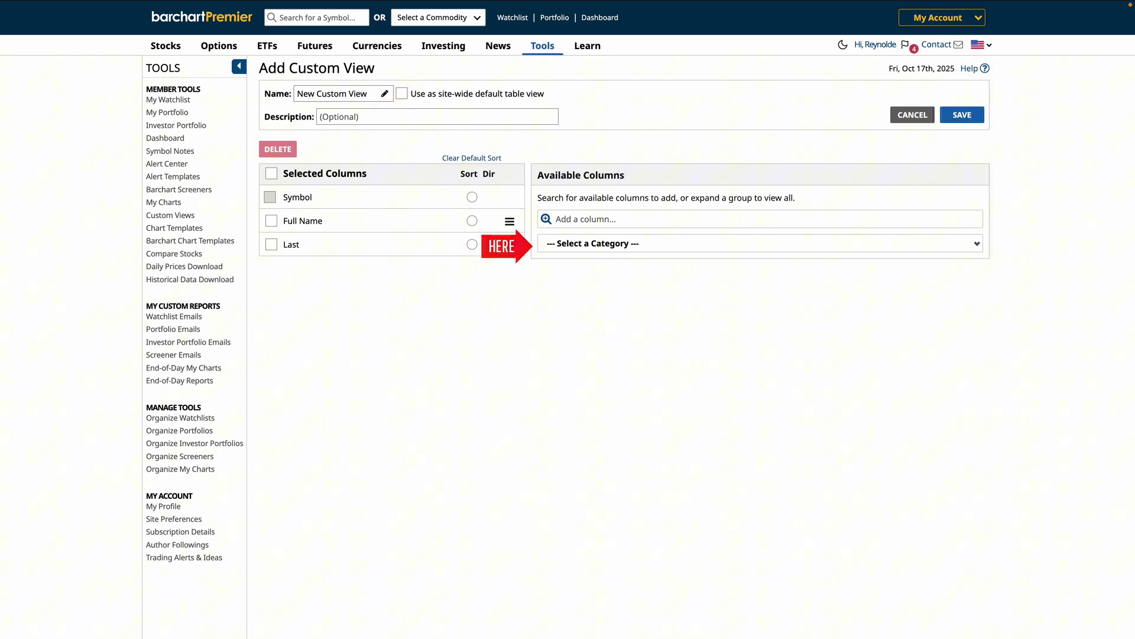
# Add the Volume column from the Prices & Volume category
pyautogui.click(578, 244)
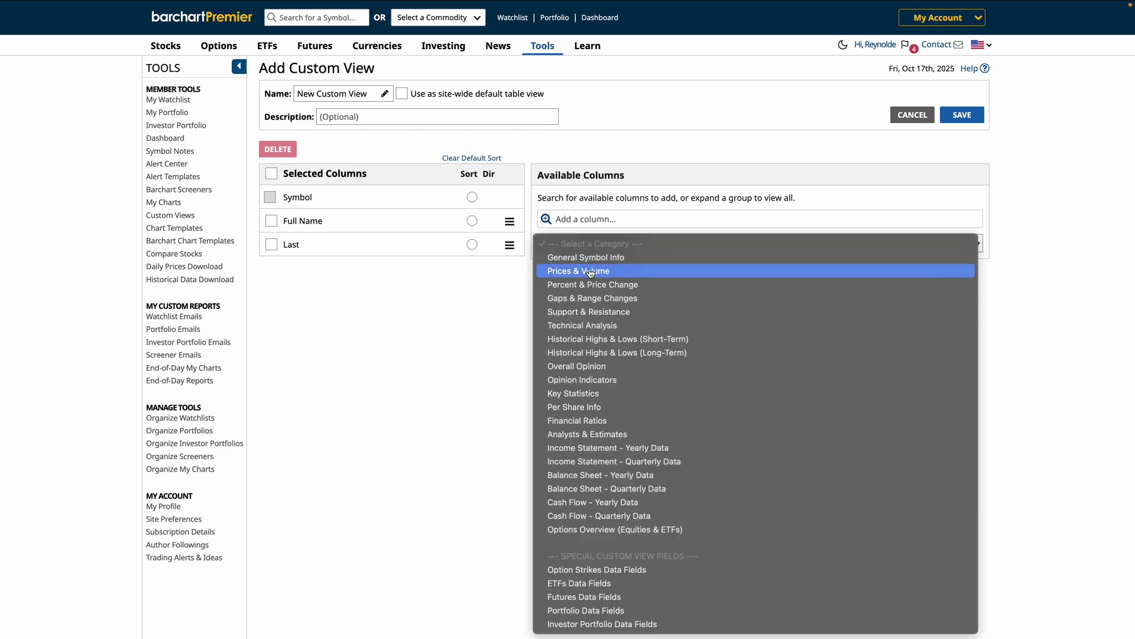
pyautogui.click(590, 271)
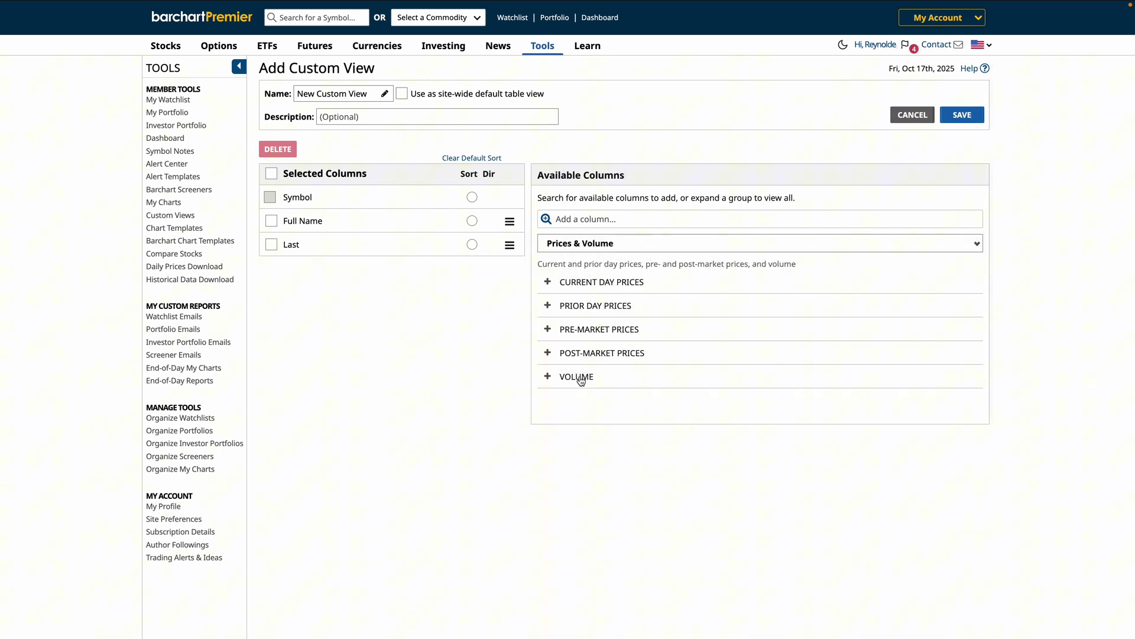
pyautogui.click(581, 380)
pyautogui.click(587, 419)
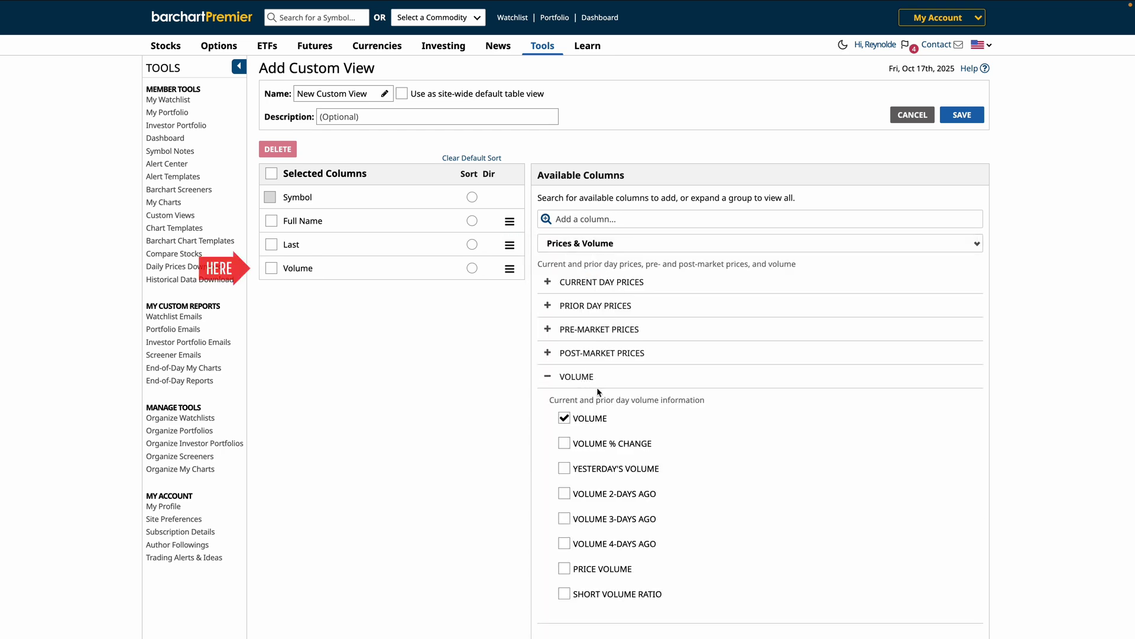
# Add the Market Capitalization and Today's Opinion Signal columns via search
pyautogui.click(604, 219)
pyautogui.write('market cap')
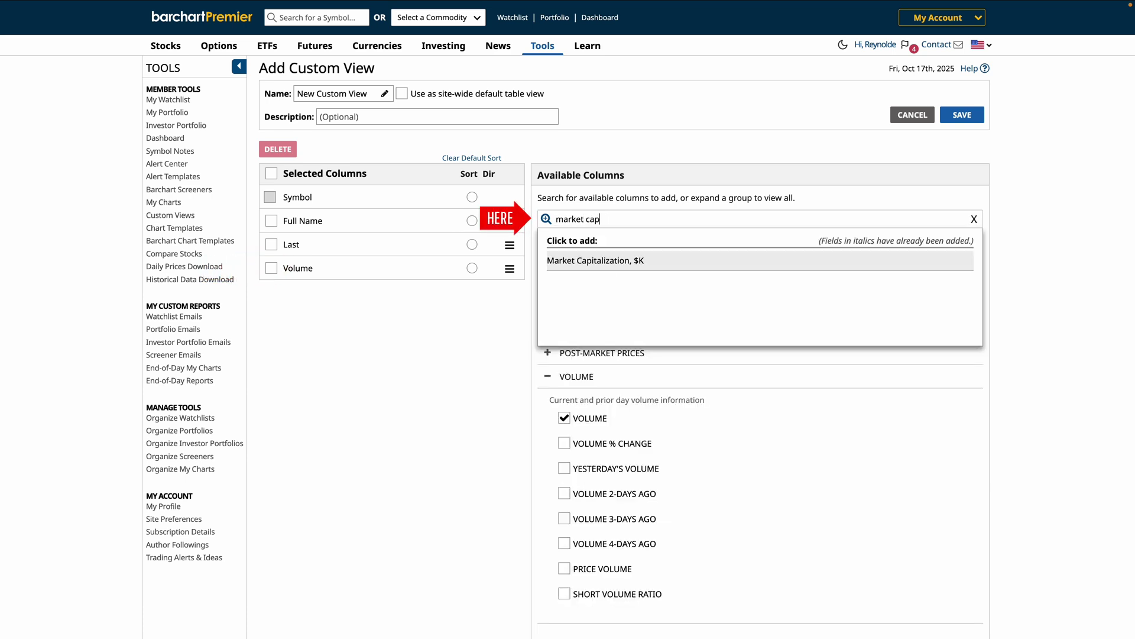
pyautogui.click(598, 260)
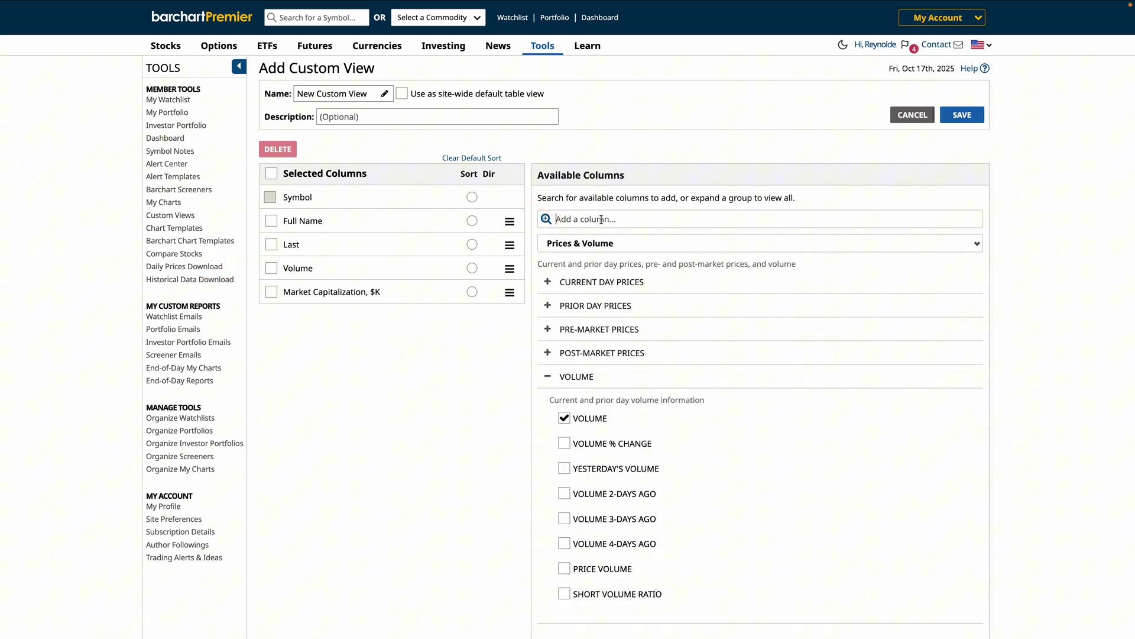
pyautogui.write('opn')
pyautogui.press('BackSpace')
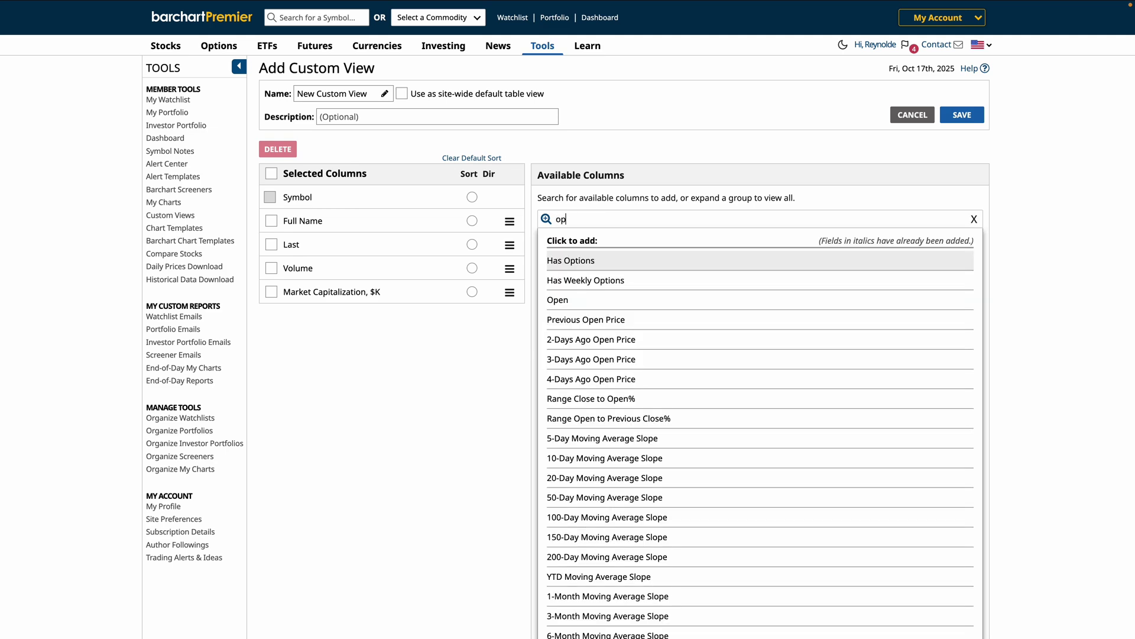
pyautogui.write('inion')
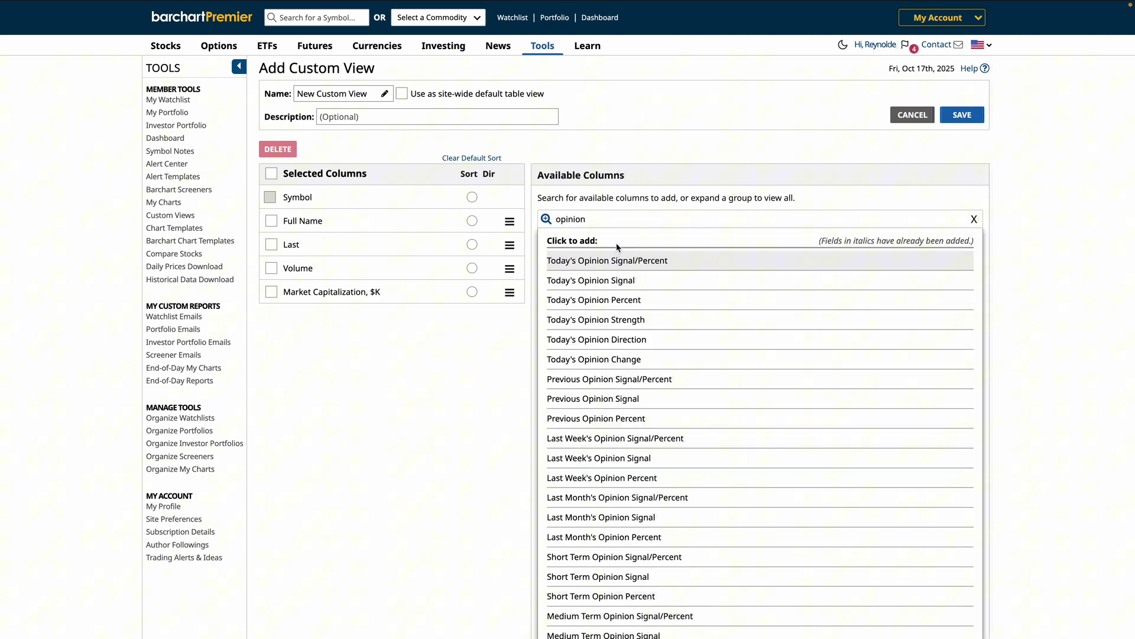
pyautogui.click(617, 281)
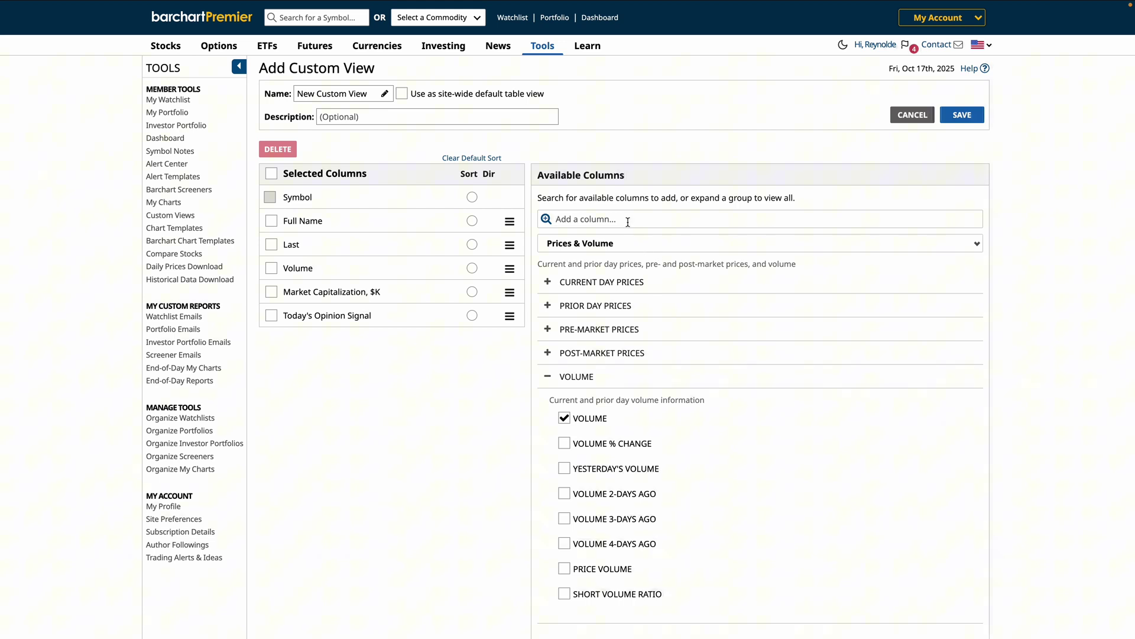
# Add the 14-Day RSI, 14-Day Average True Range and IV Rank columns
pyautogui.write('relative str')
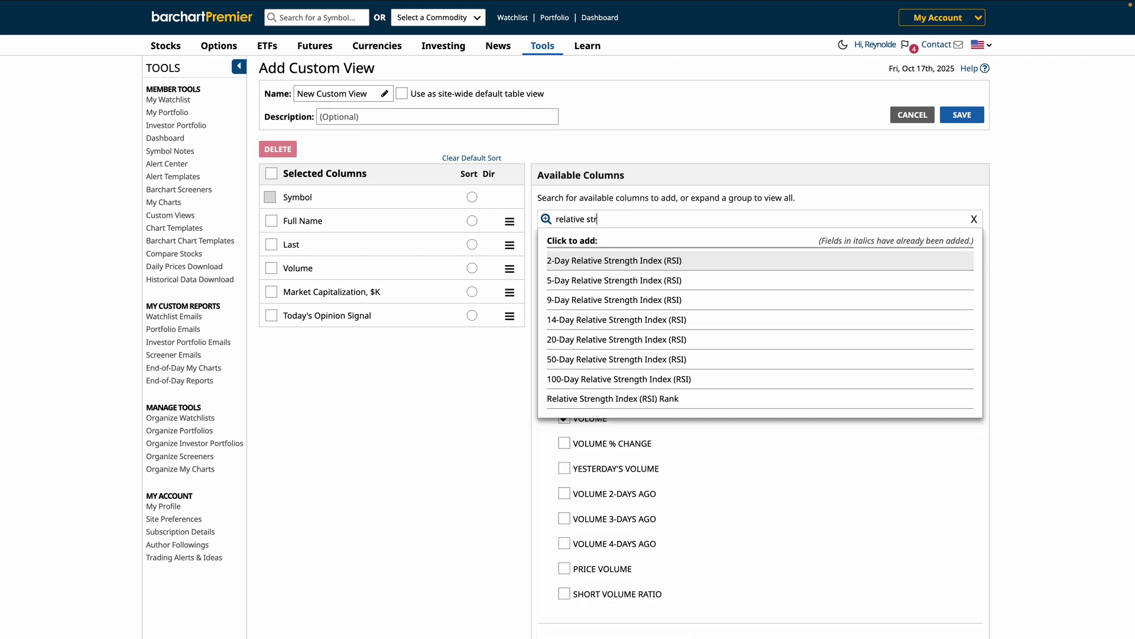
pyautogui.click(627, 319)
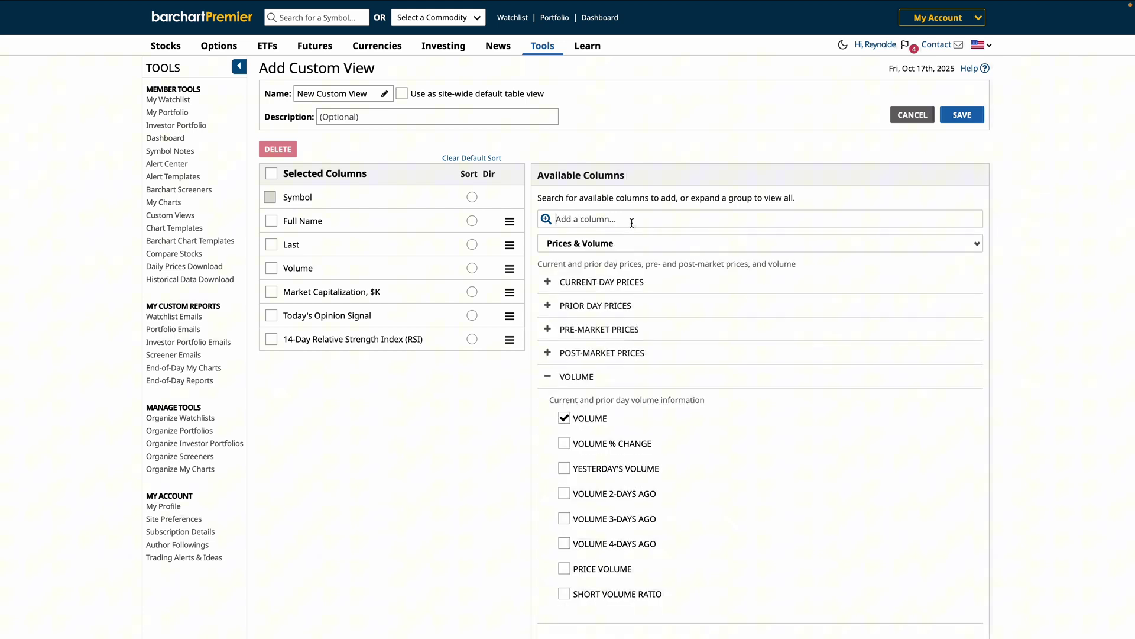
pyautogui.write('averagetrue')
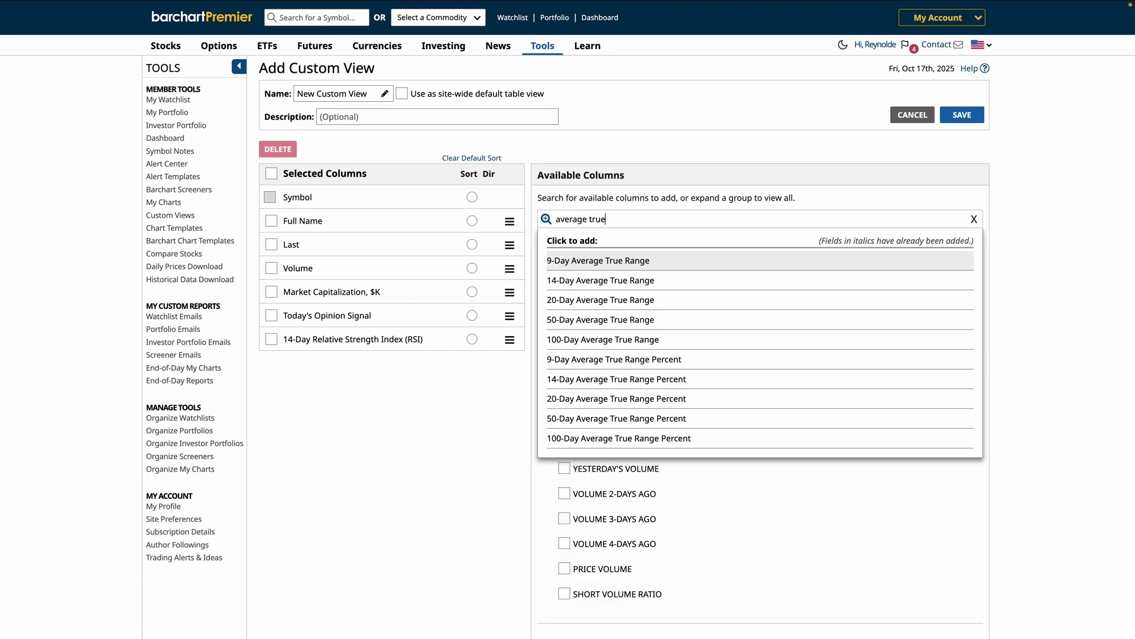
pyautogui.click(638, 281)
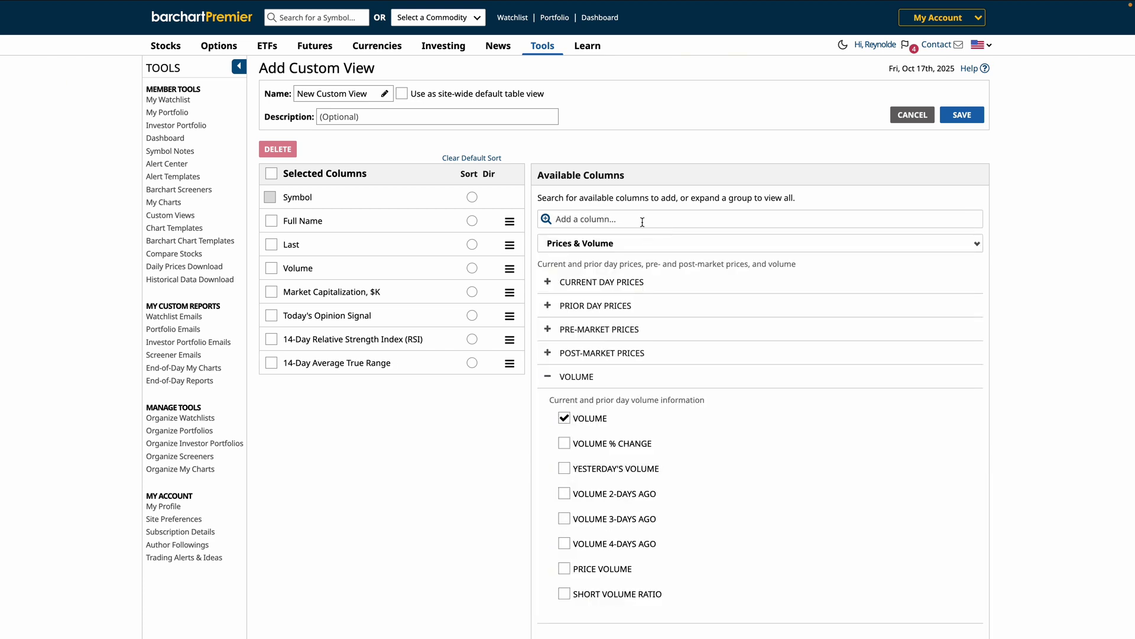
pyautogui.write('iv rank')
pyautogui.click(658, 259)
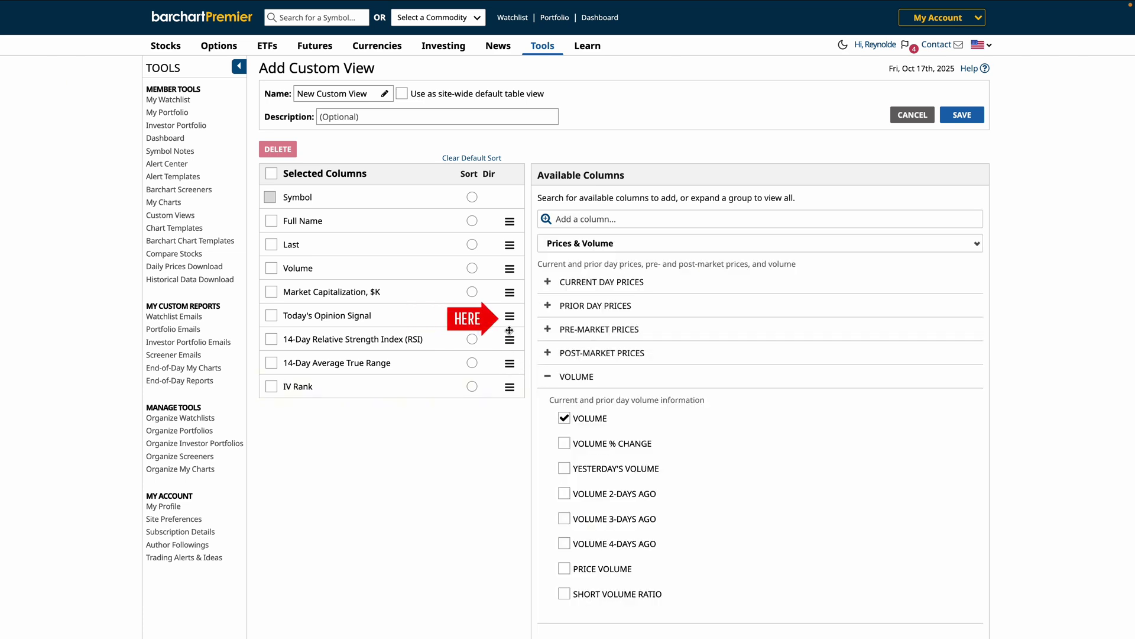
# Move Today's Opinion Signal below Volume, sort by Volume, and save New Custom View
pyautogui.moveTo(510, 316)
pyautogui.mouseDown()
pyautogui.moveTo(515, 288)
pyautogui.moveTo(490, 241)
pyautogui.mouseUp()
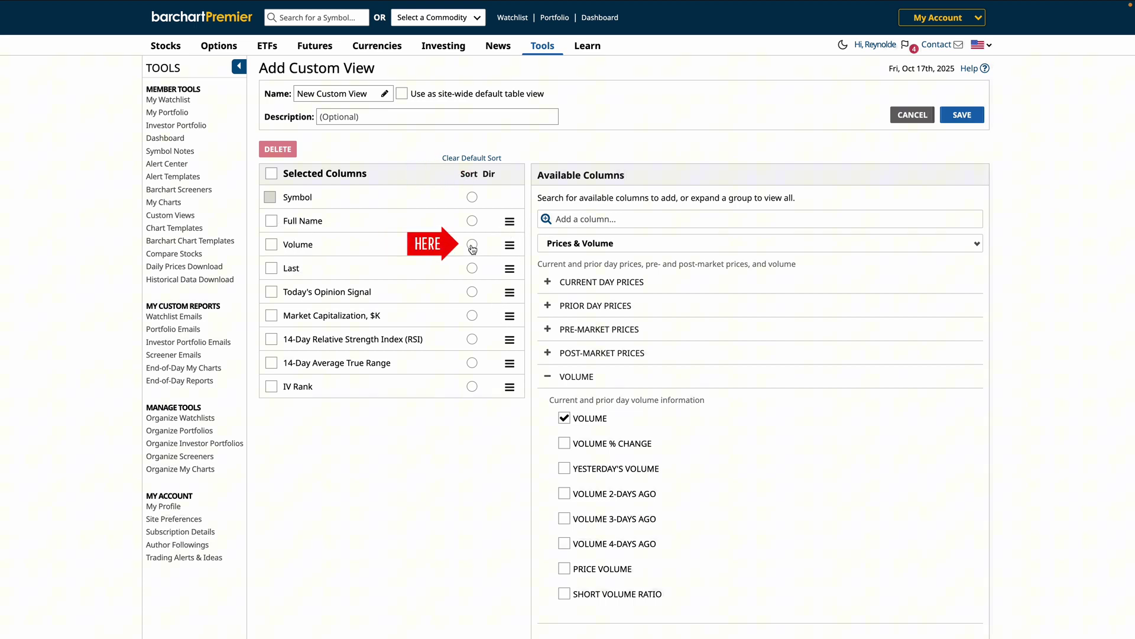
pyautogui.click(472, 244)
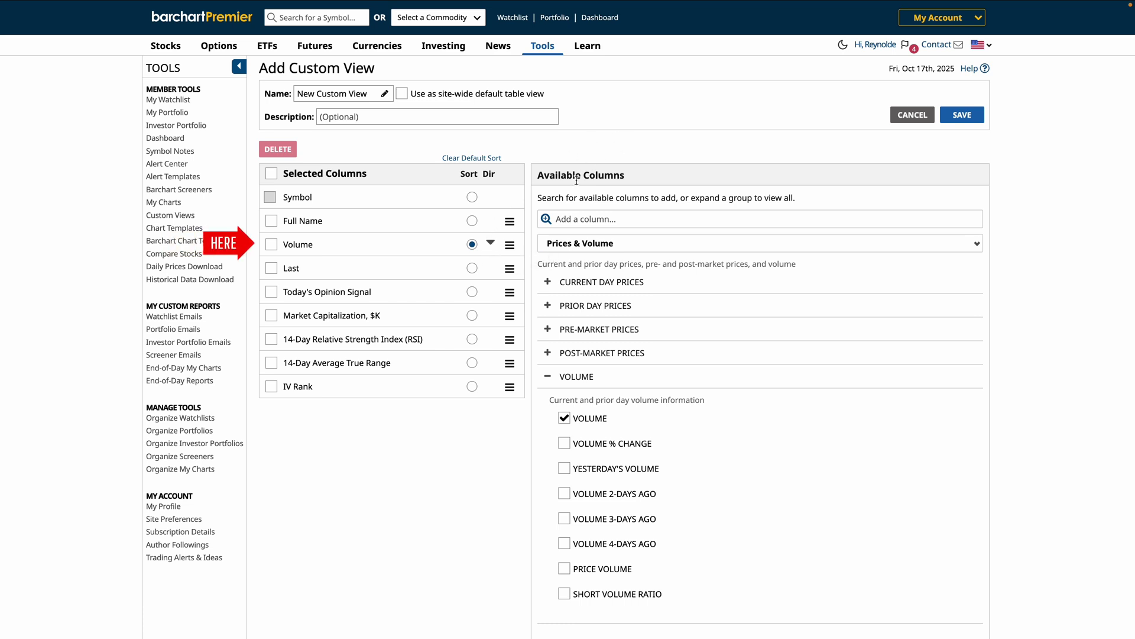
pyautogui.click(272, 244)
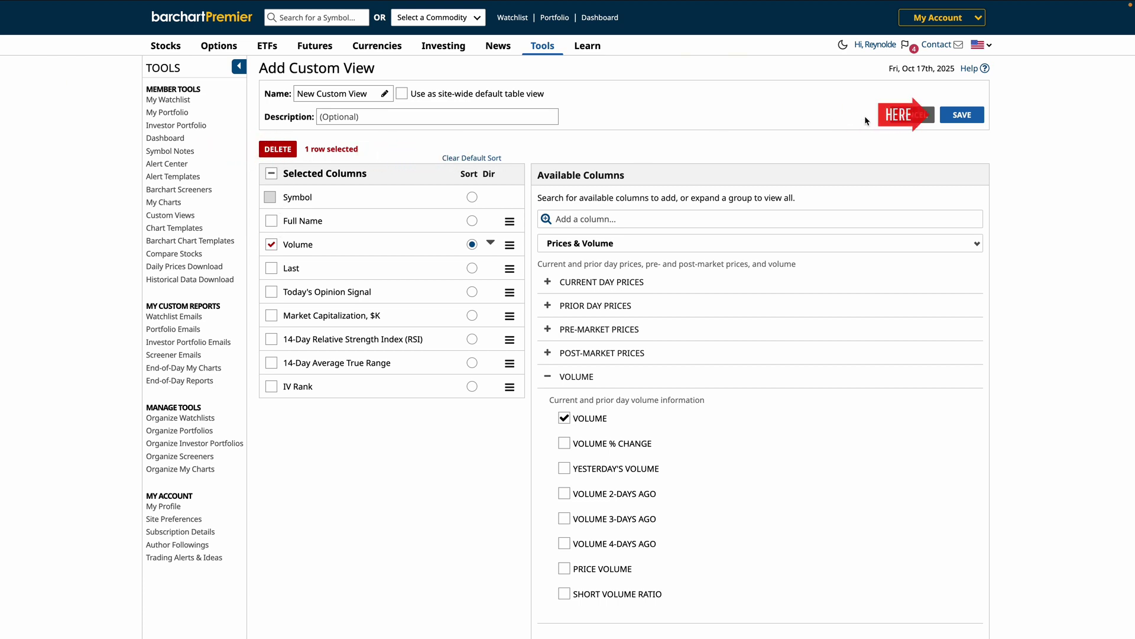
pyautogui.click(953, 116)
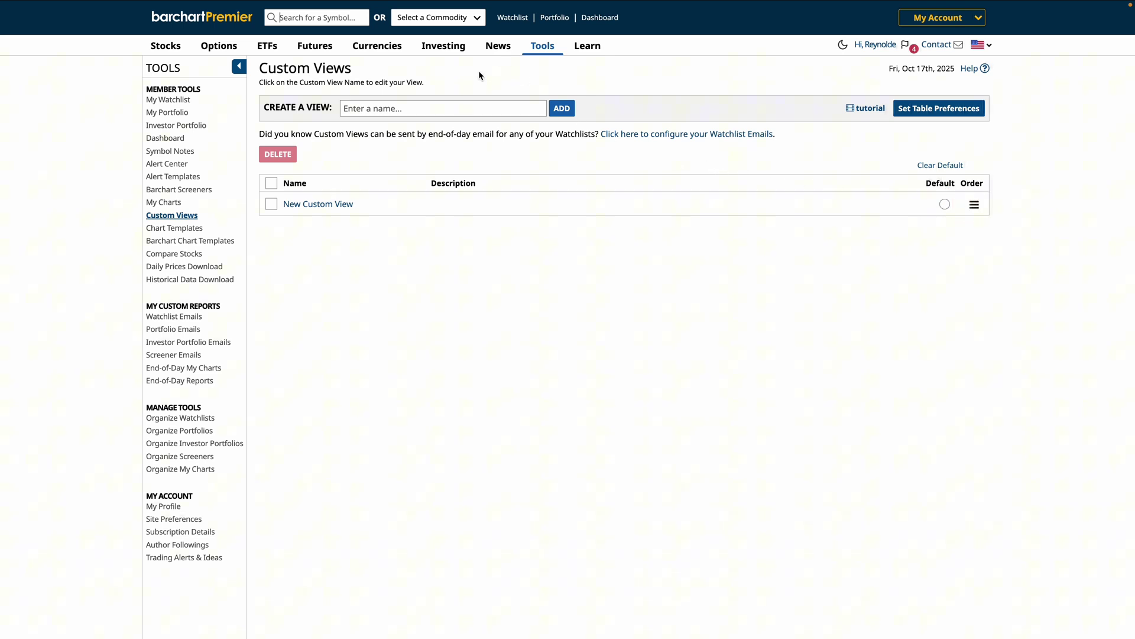
# Display the Stocks Volume Leaders table in New Custom View
pyautogui.click(176, 52)
pyautogui.click(355, 141)
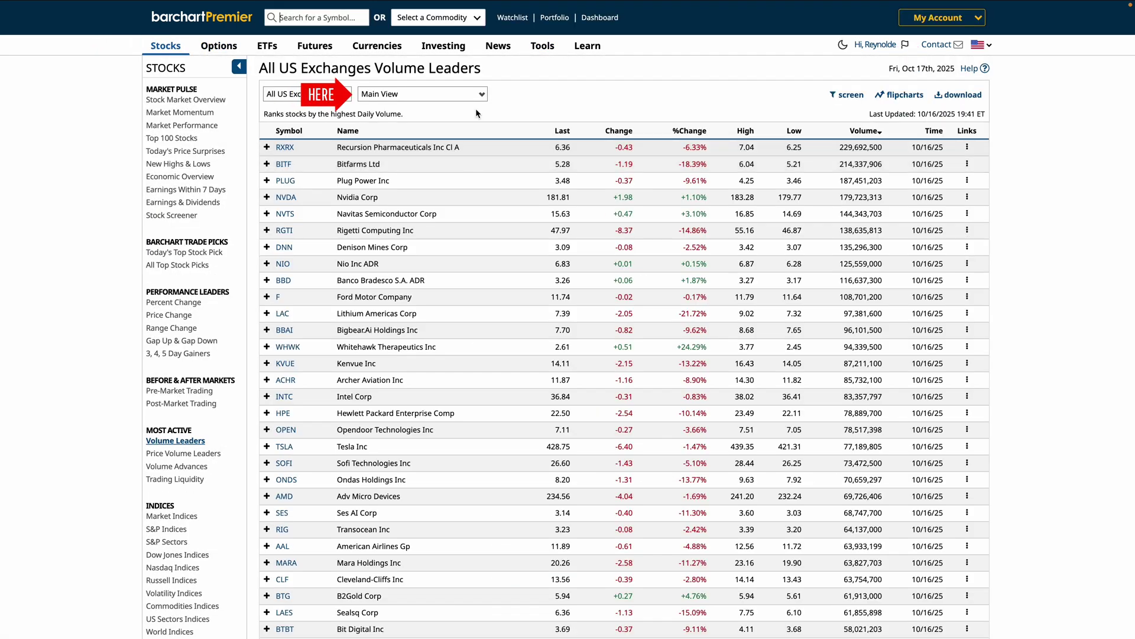
pyautogui.click(471, 94)
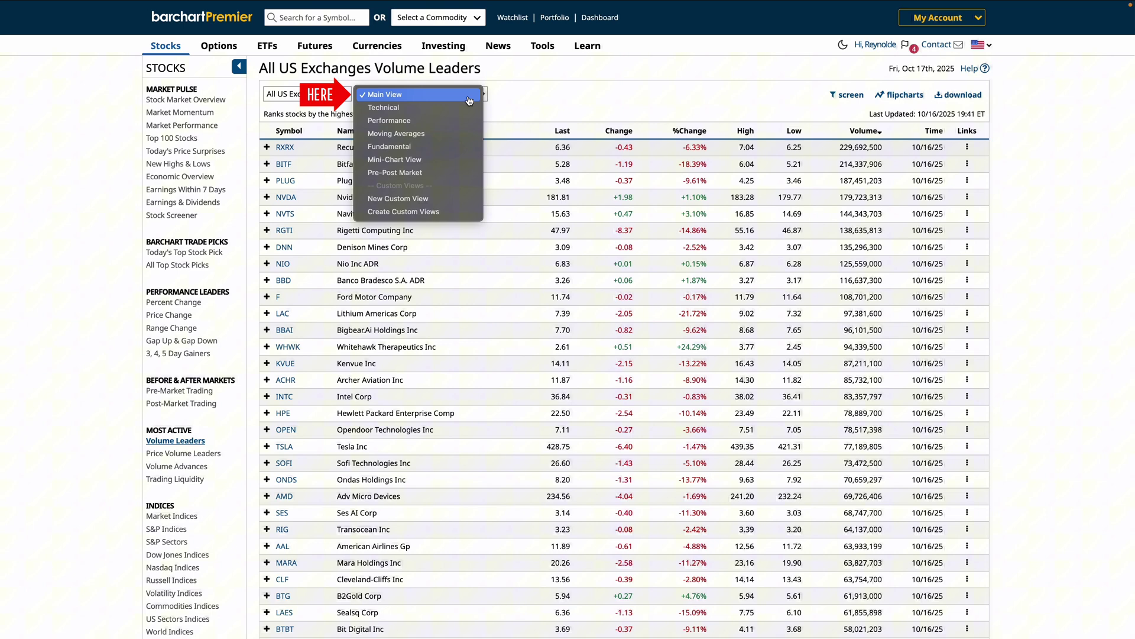
pyautogui.click(435, 200)
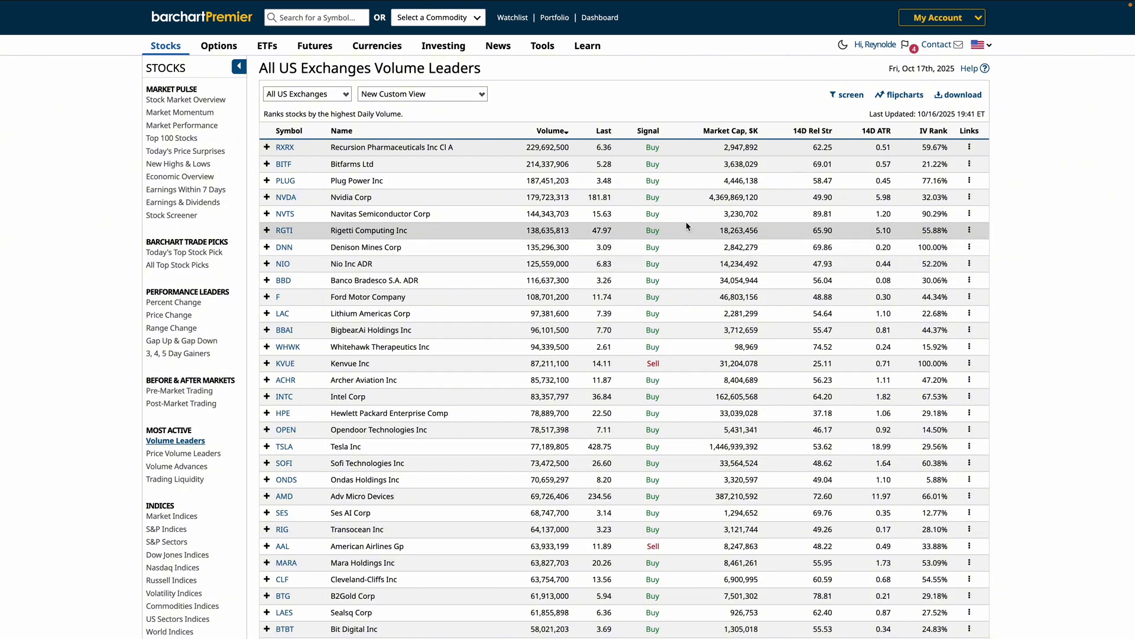
# Show the watchlist in New Custom View
pyautogui.click(510, 18)
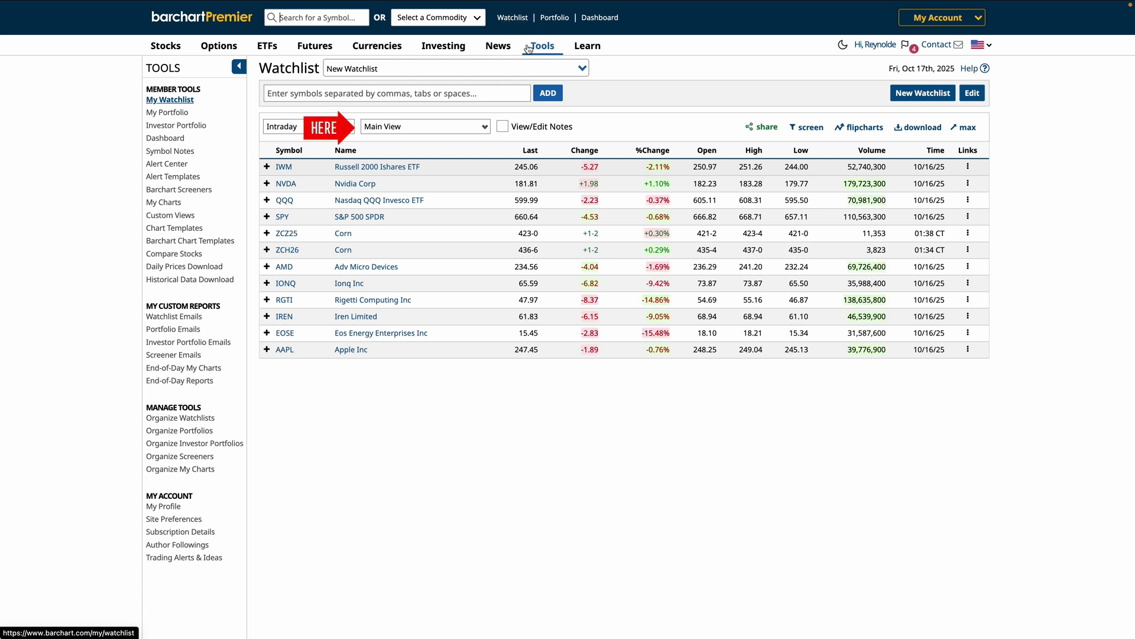
pyautogui.click(464, 127)
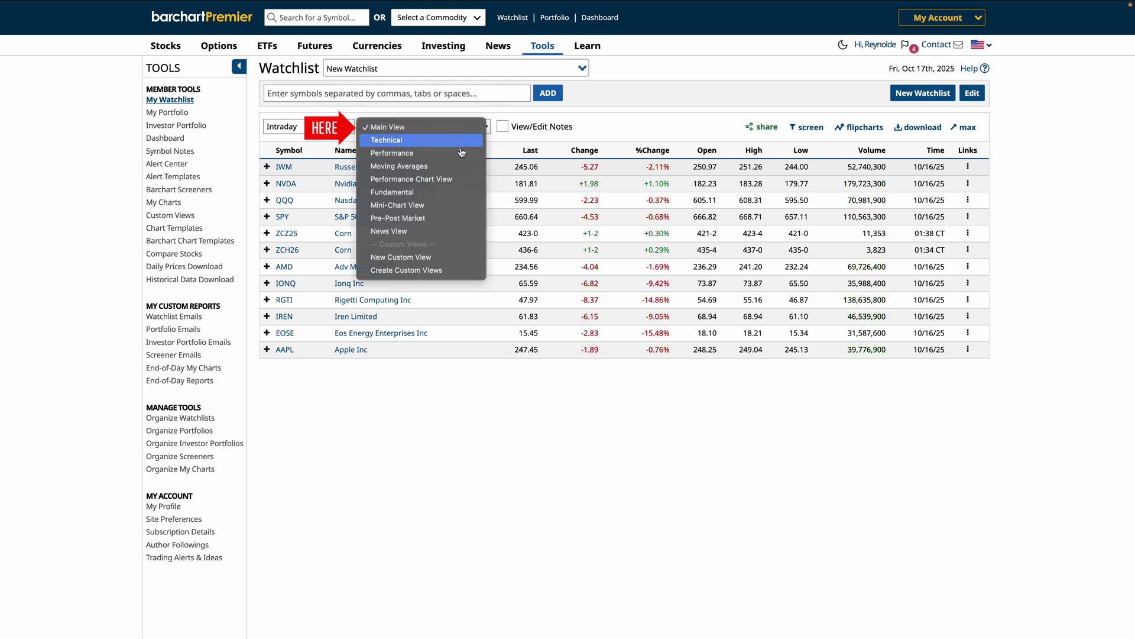
pyautogui.click(428, 257)
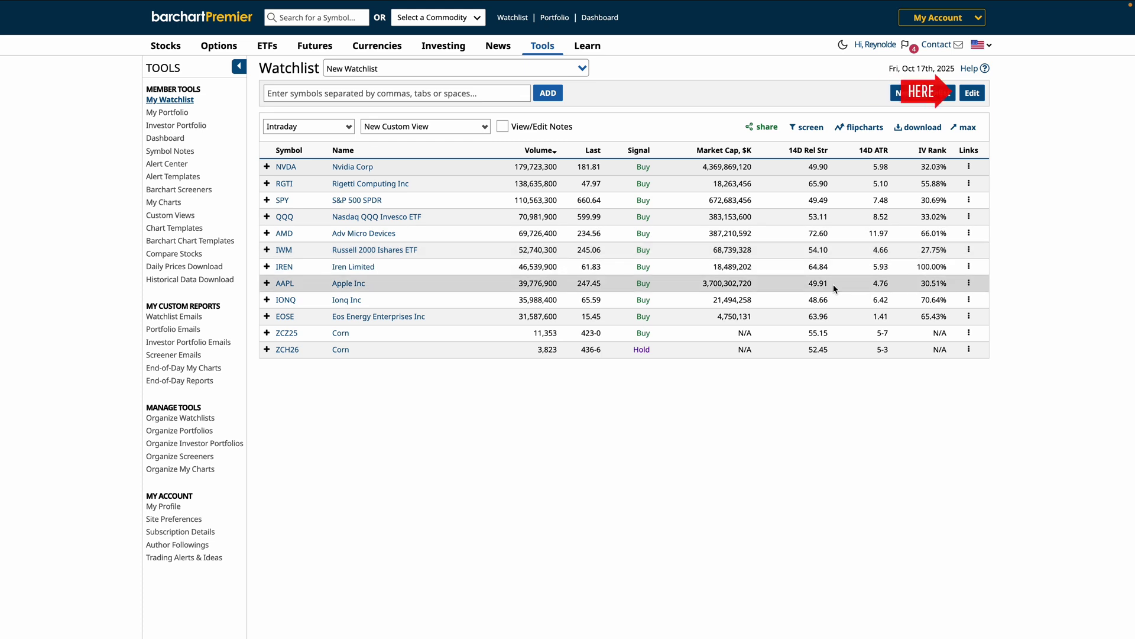
# Check the watchlist's email format options, keep Main View, and cancel the edit
pyautogui.click(972, 93)
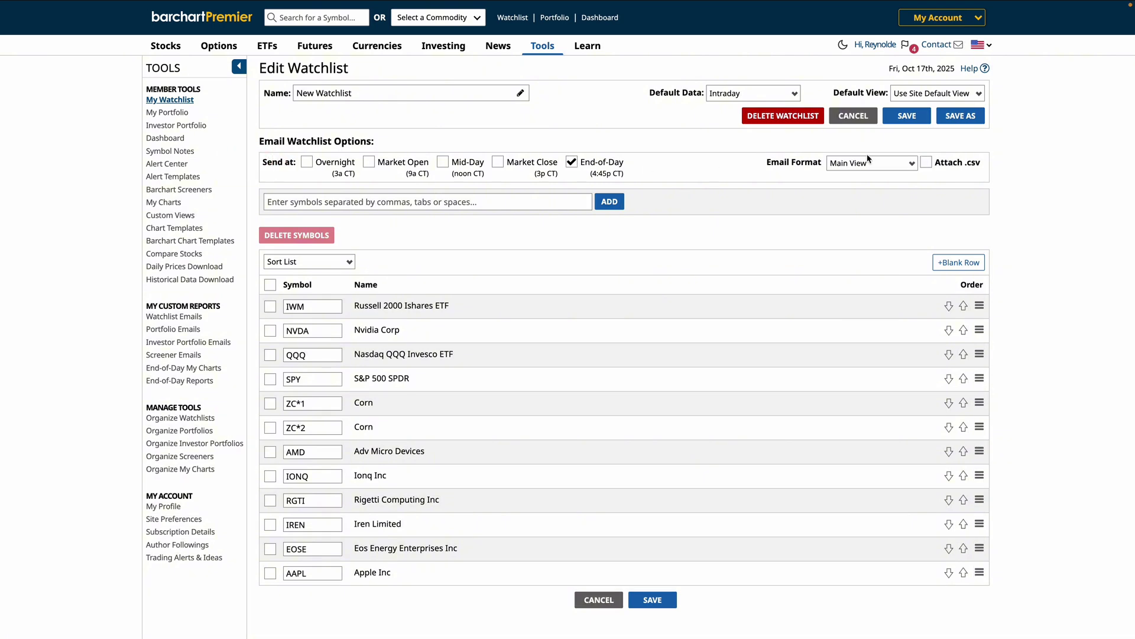
pyautogui.click(872, 163)
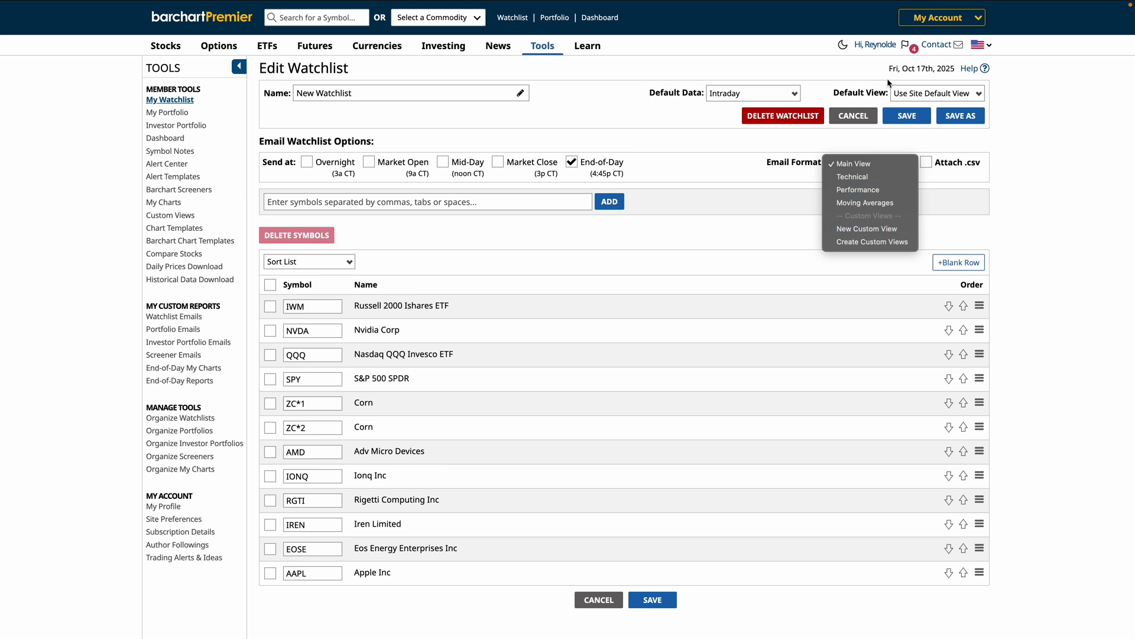
pyautogui.click(860, 115)
pyautogui.click(859, 116)
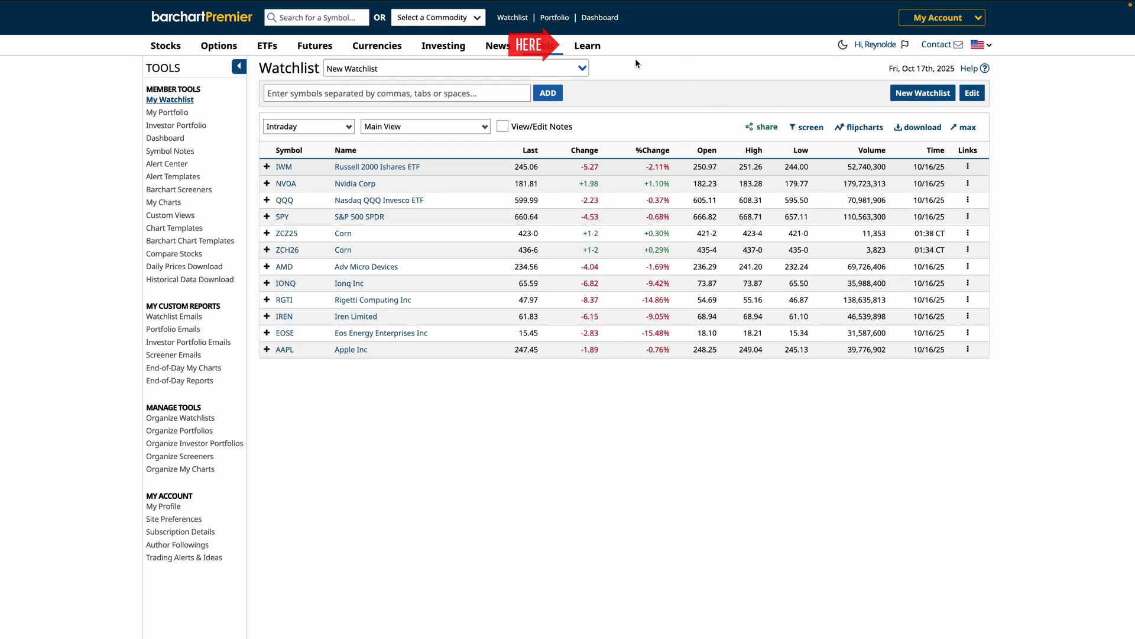
# Browse Barchart Data Fields, expanding Pre-Market Prices and searching for 'volume'
pyautogui.click(593, 52)
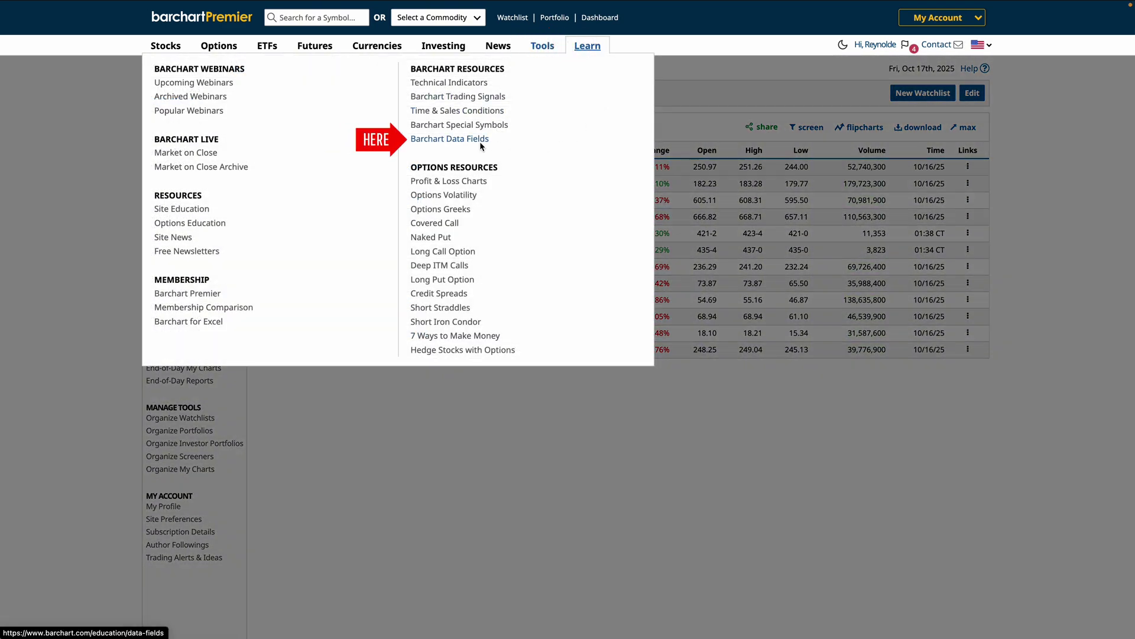
pyautogui.click(470, 140)
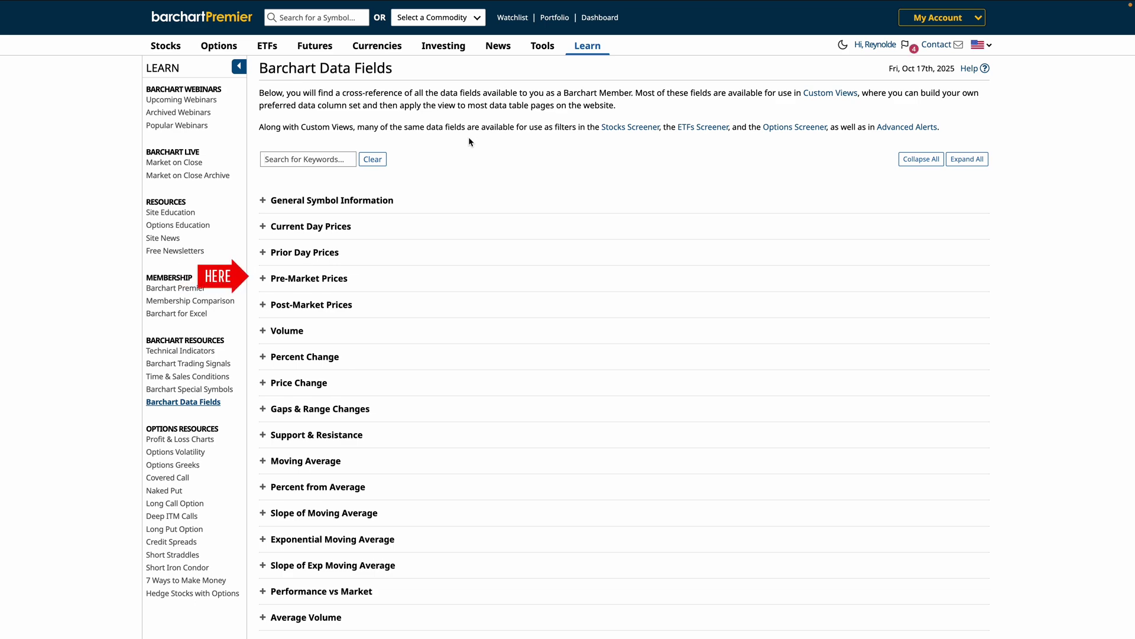
pyautogui.click(324, 279)
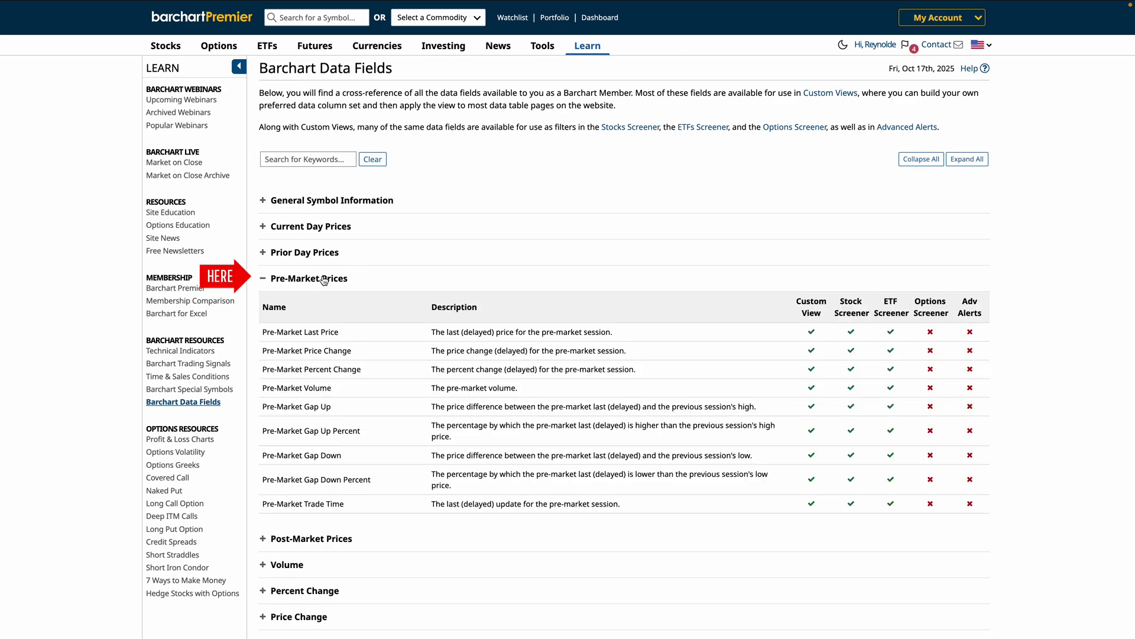
pyautogui.scroll(-3, 324, 280)
pyautogui.scroll(1, 324, 279)
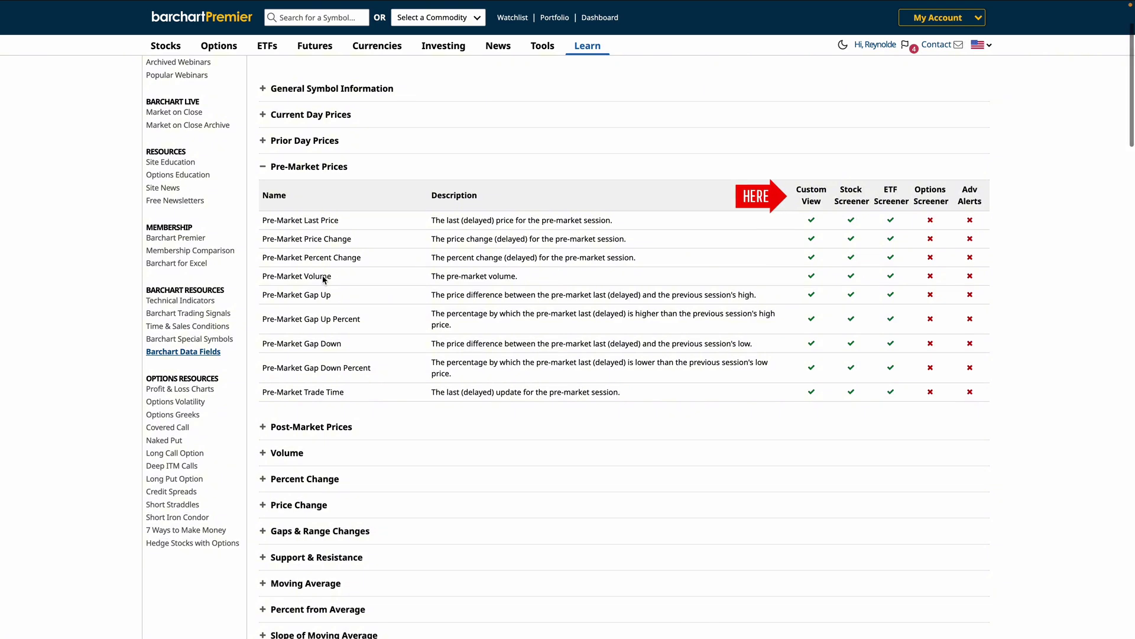
pyautogui.scroll(2, 324, 279)
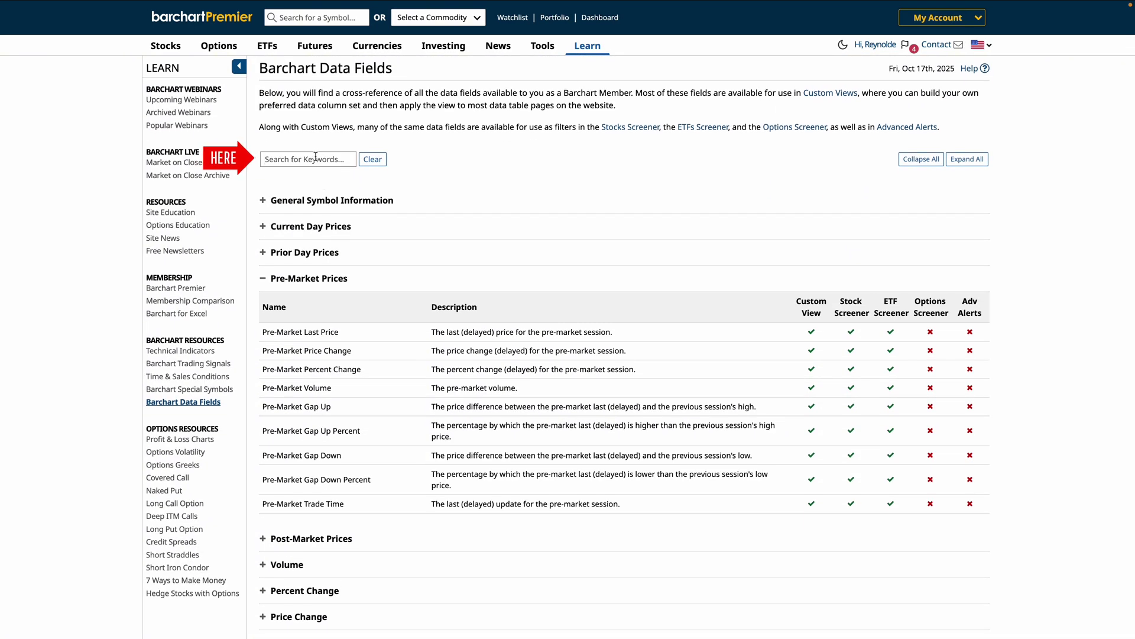
pyautogui.click(315, 158)
pyautogui.write('volume')
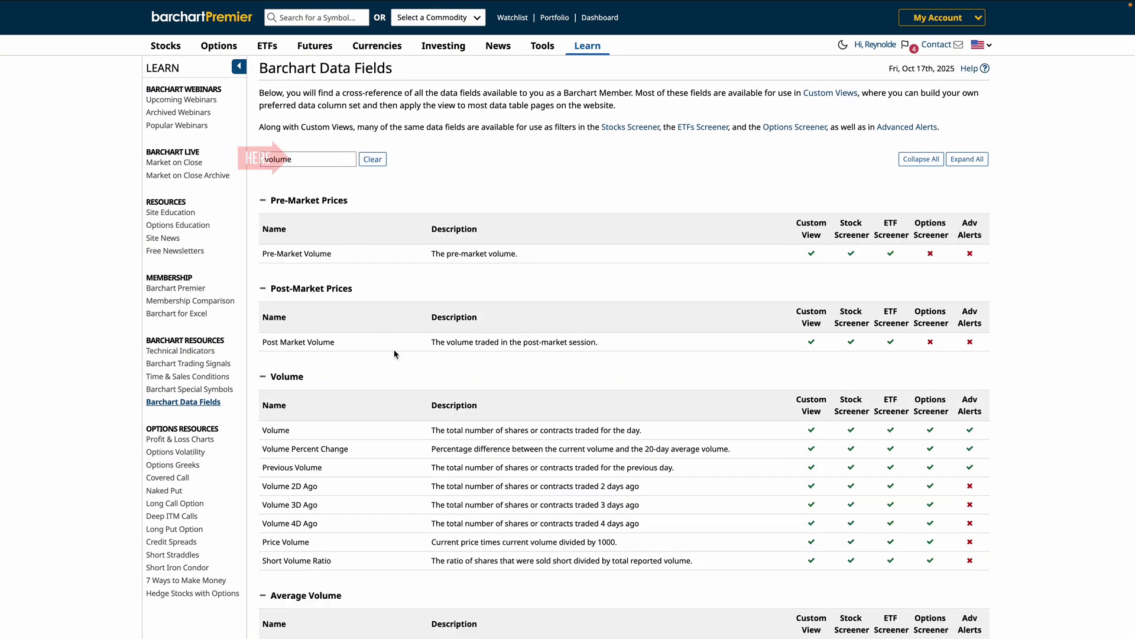
pyautogui.scroll(-2, 398, 355)
pyautogui.scroll(-1, 399, 356)
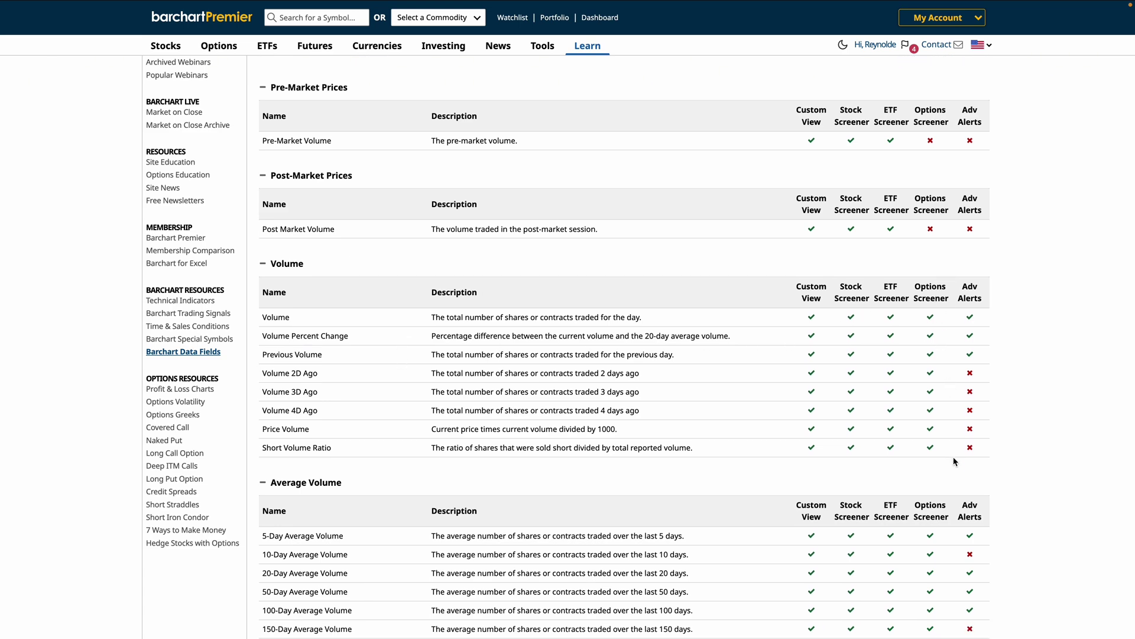
pyautogui.scroll(2, 952, 458)
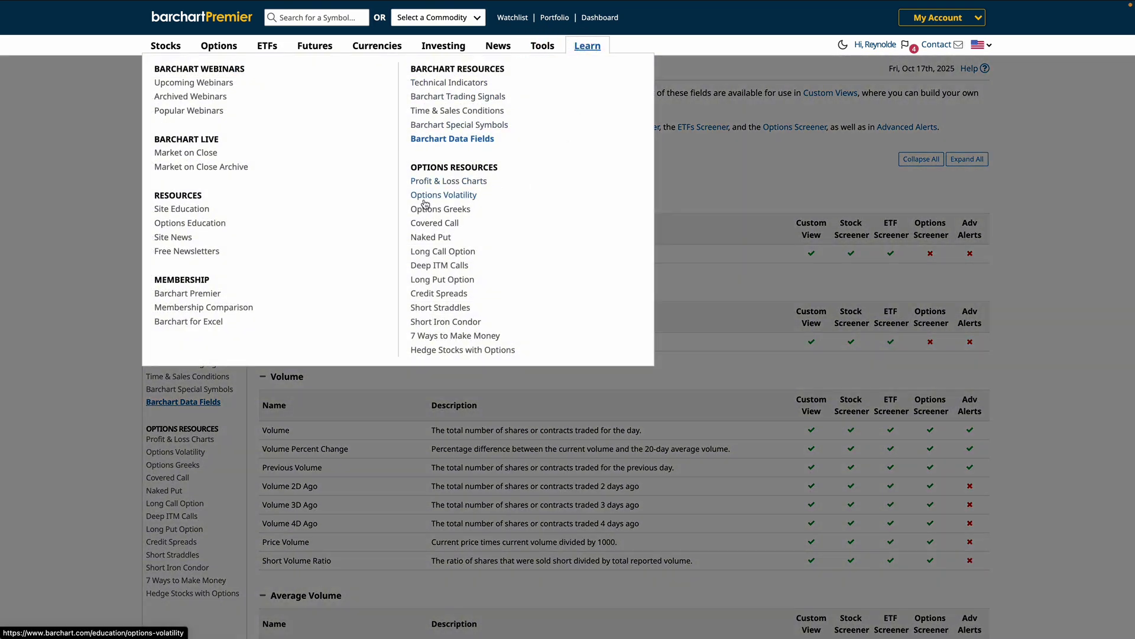
pyautogui.moveTo(586, 45)
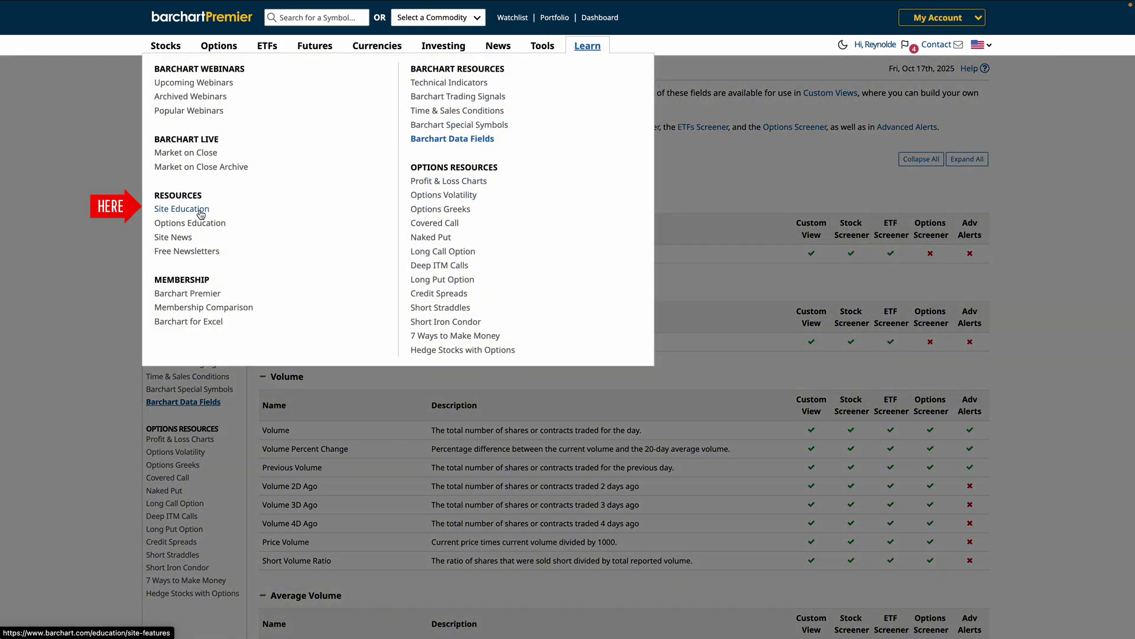
# Search the Site Education tutorials for 'custom views'
pyautogui.click(201, 210)
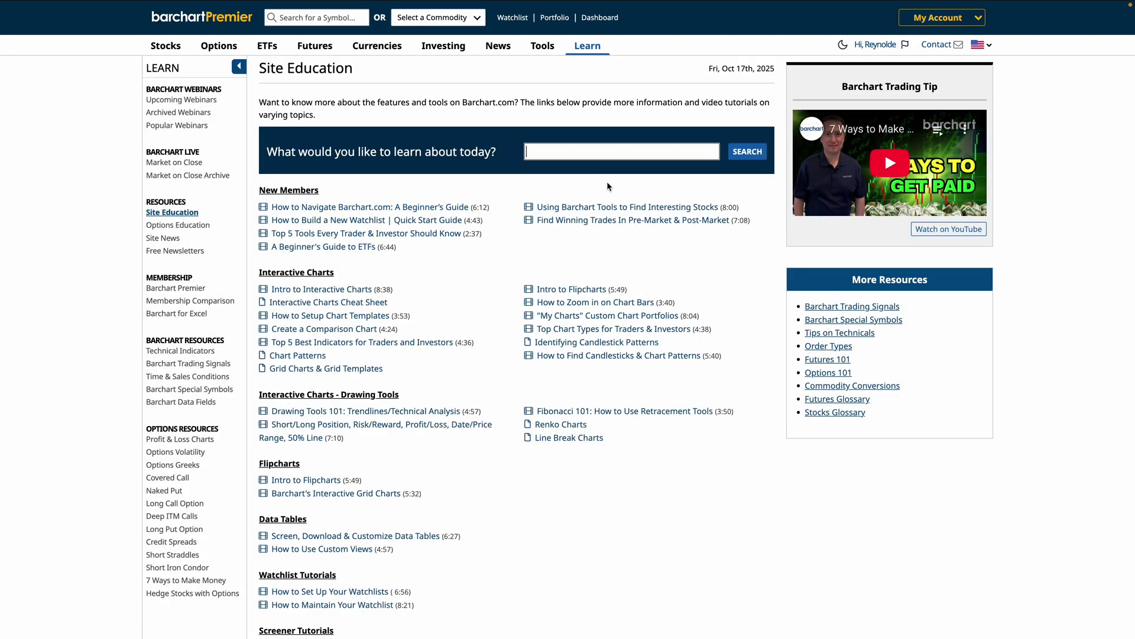
pyautogui.click(599, 152)
pyautogui.write('custom views')
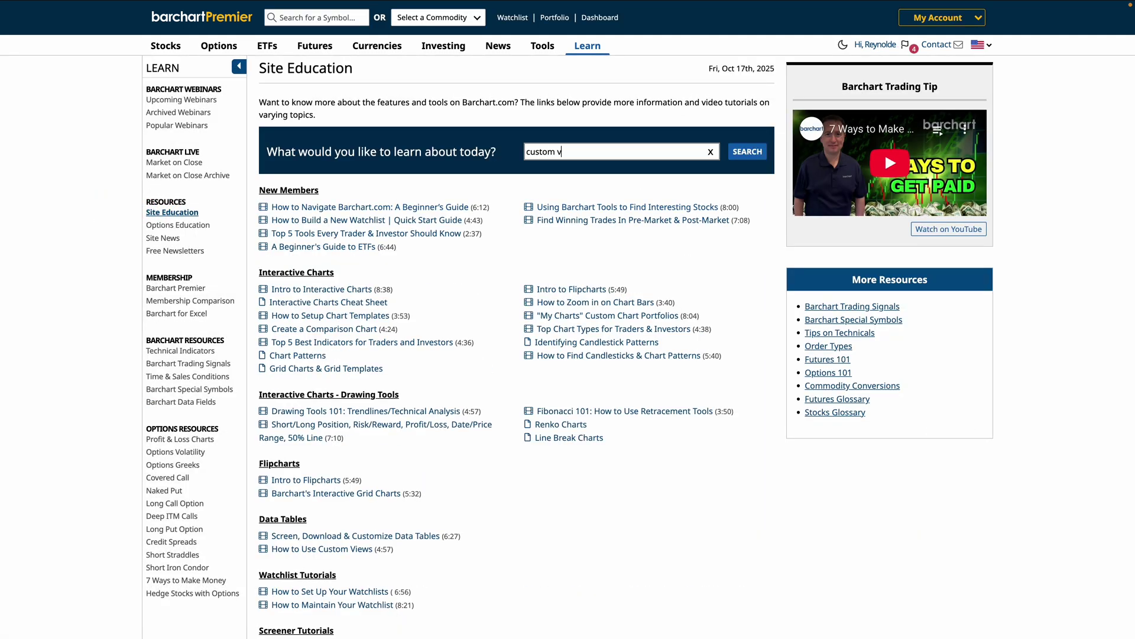